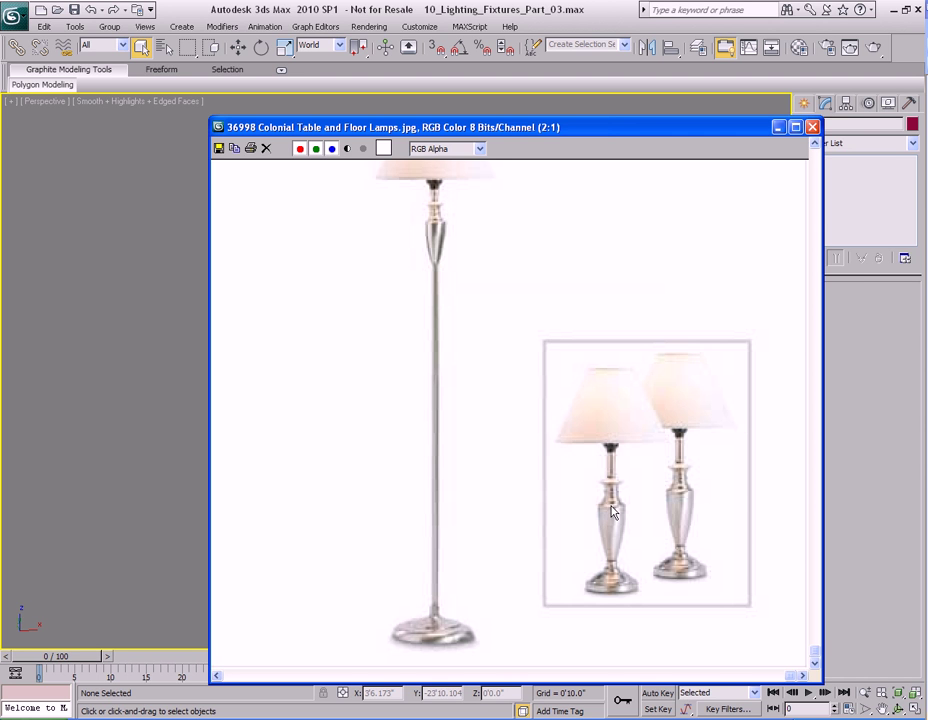
- Minimize the lamp reference image window and maximize the Front viewport
left_click(778, 127)
middle_click_drag(499, 396, 487, 423)
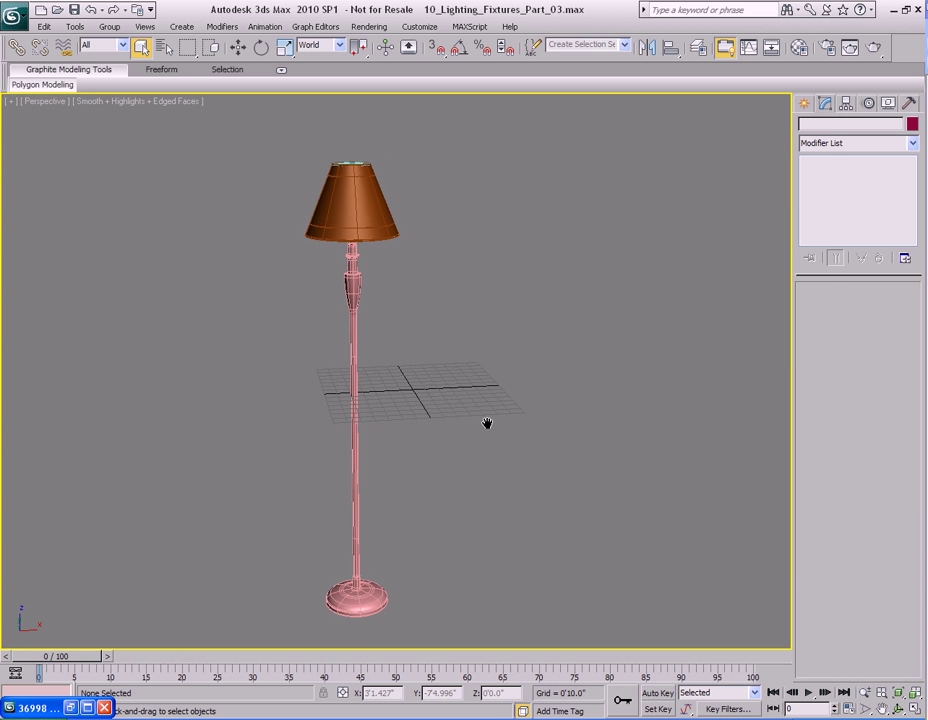
key("alt+w")
left_click(485, 302)
scroll(487, 300, "up", 4)
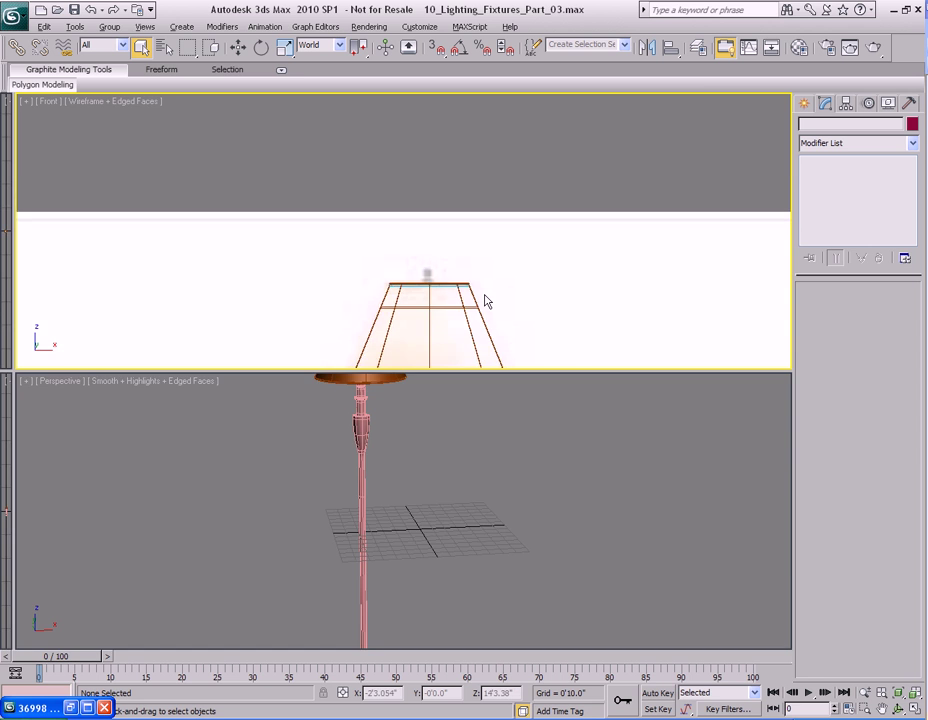
key("alt+w")
- Clone all nine floor lamp objects as one Copy, offset sideways over the left table lamp in the reference picture
scroll(490, 403, "down", 5)
middle_click_drag(524, 492, 502, 380)
scroll(488, 342, "up", 2)
left_click_drag(244, 147, 447, 623)
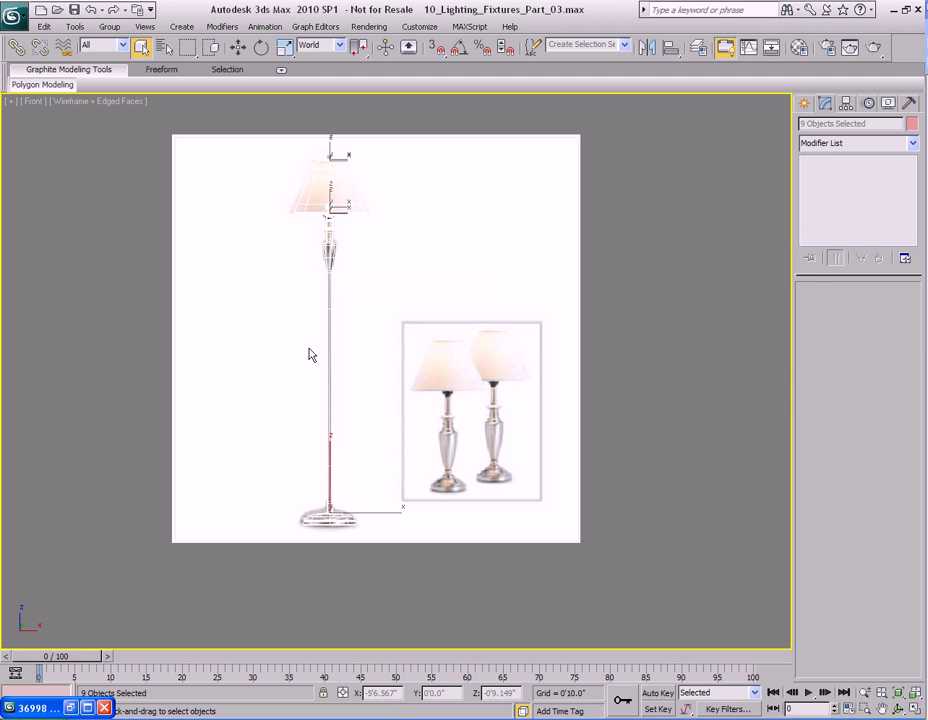
key("w")
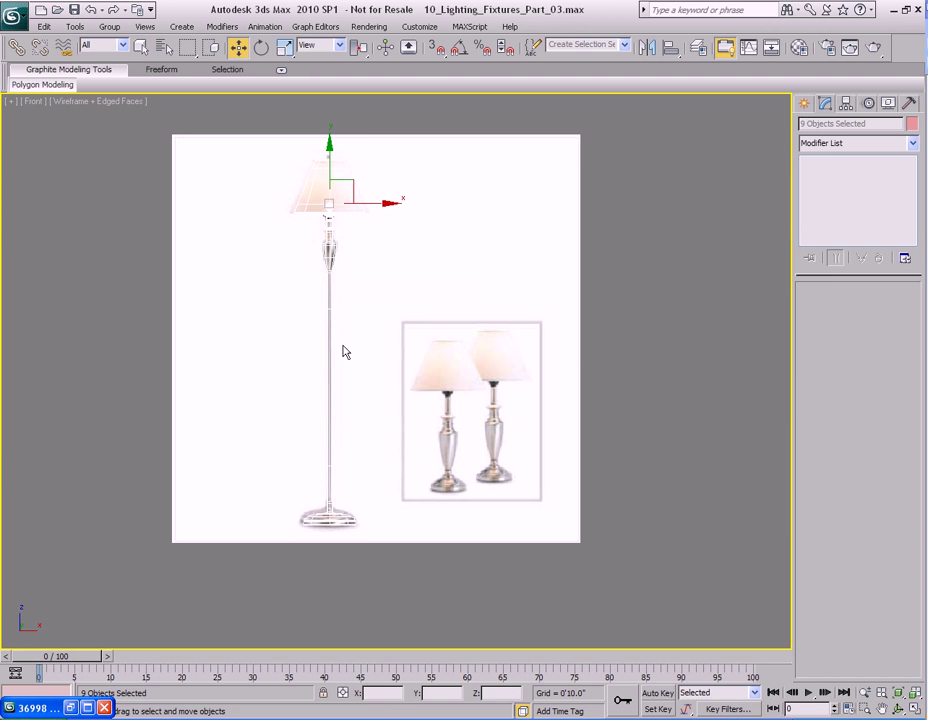
mouse_move(352, 182)
left_mouse_down()
mouse_move(460, 255)
mouse_move(468, 183)
left_mouse_up()
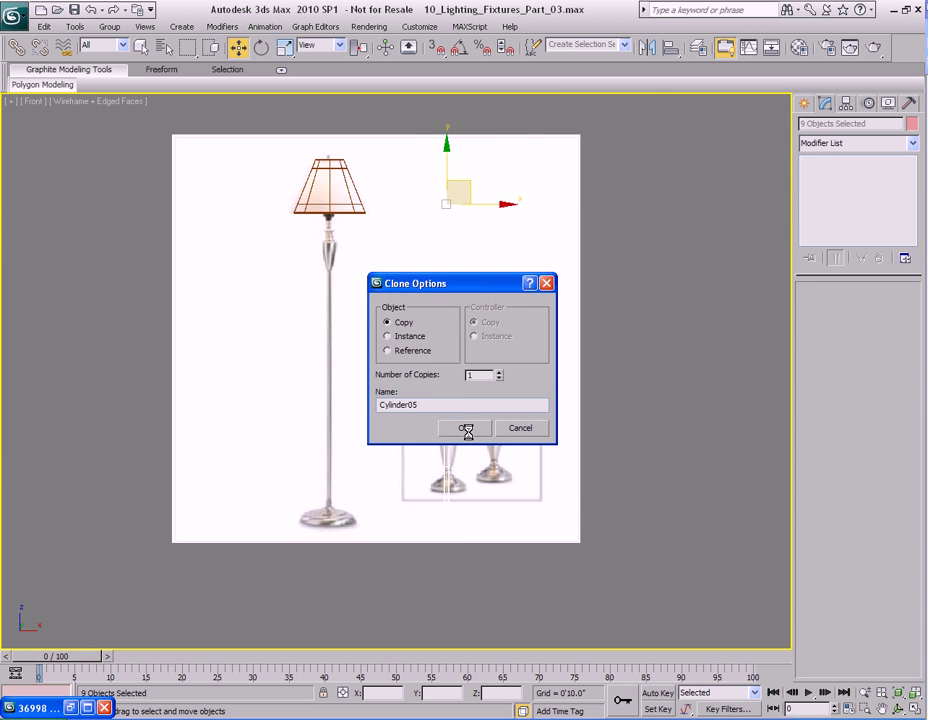
left_click(467, 427)
- Move the copied lamp down until its shade lines up with the left table lamp's shade in the reference picture
scroll(470, 438, "up", 3)
middle_click_drag(470, 438, 459, 440)
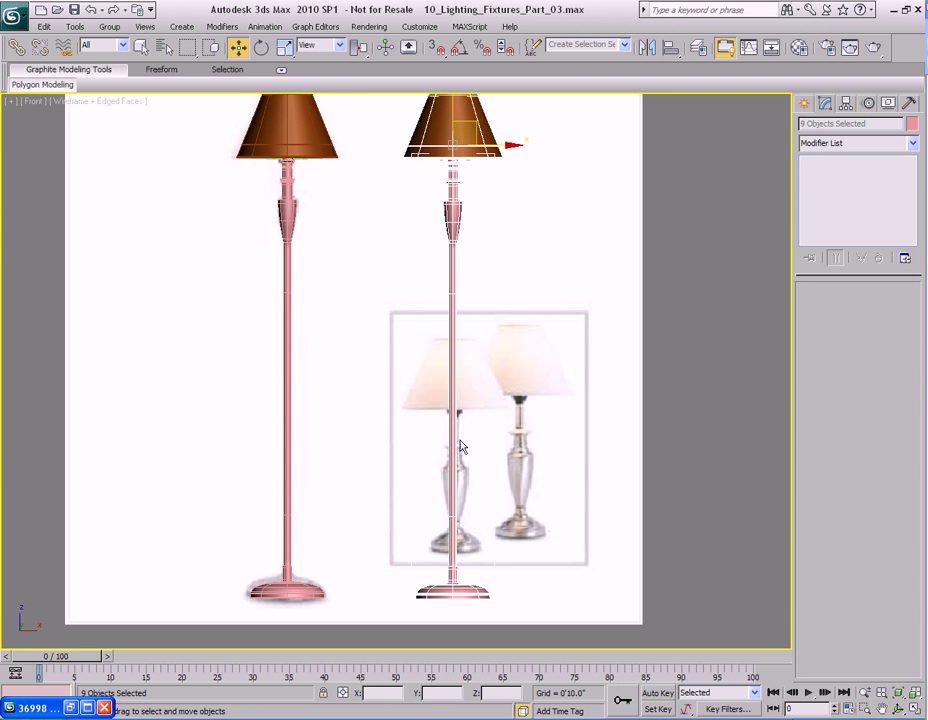
scroll(481, 187, "down", 2)
middle_click_drag(470, 210, 468, 219)
left_click_drag(456, 201, 475, 383)
scroll(451, 386, "up", 8)
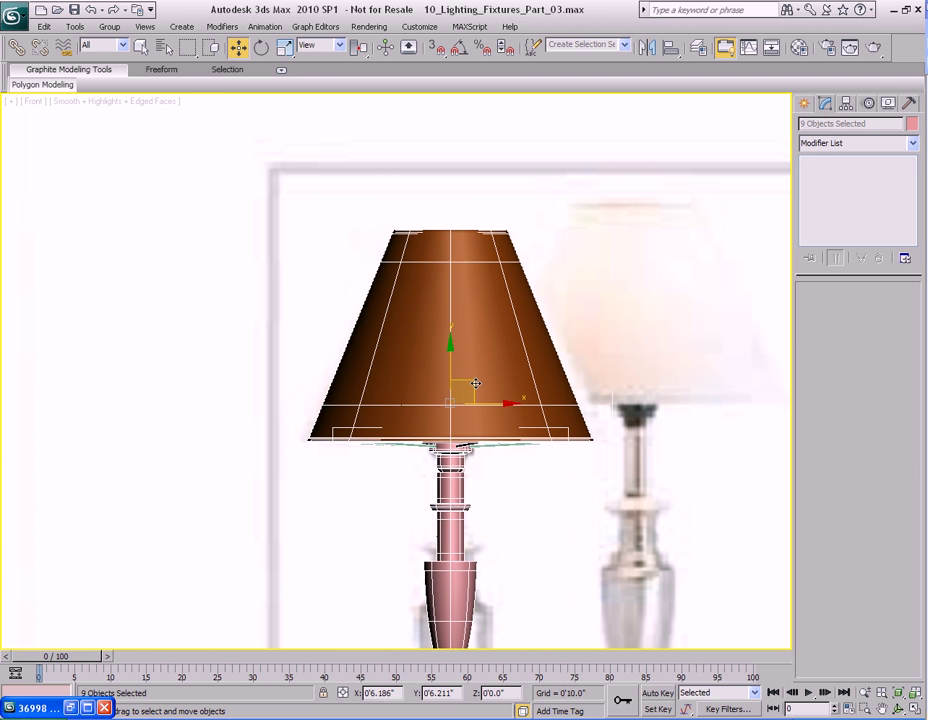
scroll(475, 383, "down", 4)
middle_click_drag(505, 430, 501, 340)
scroll(501, 340, "down", 8)
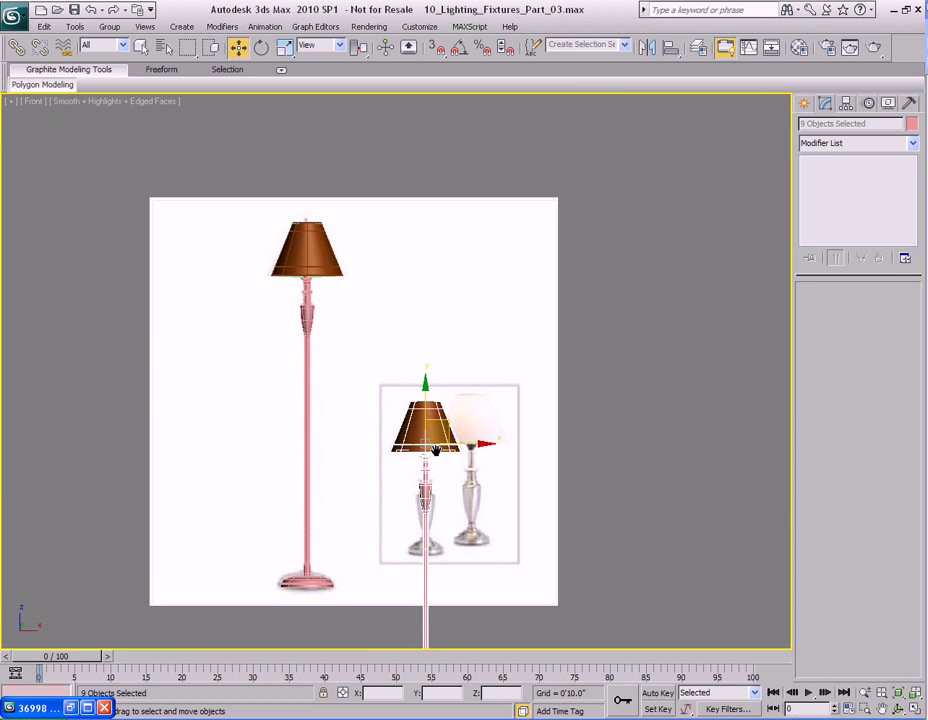
scroll(437, 458, "up", 6)
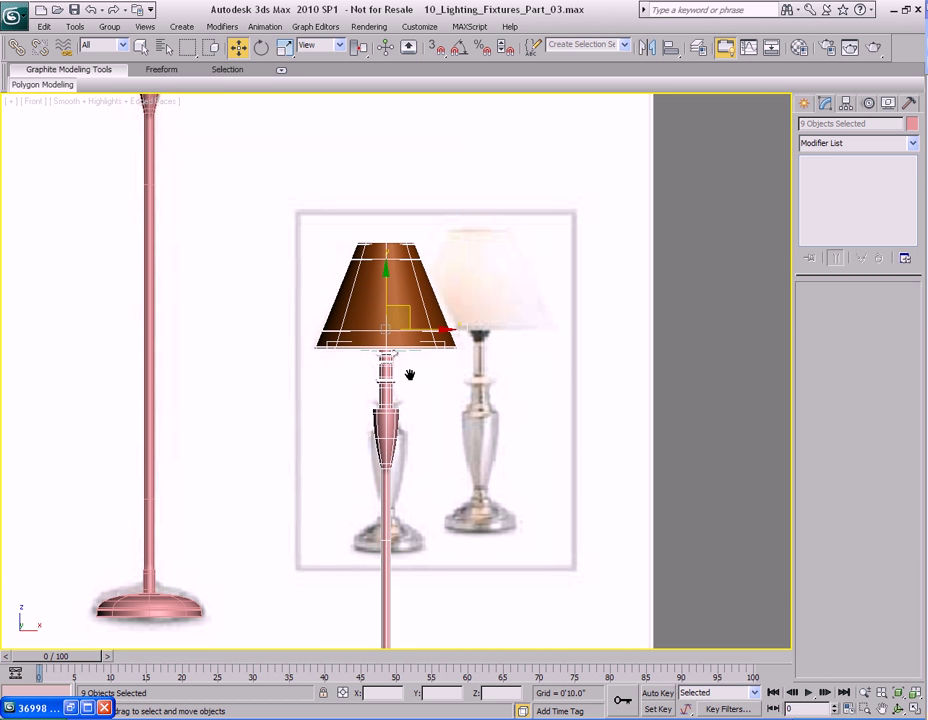
- Raise the base vertices of the copied stand to the table lamp's base in the reference, shortening the pole
middle_click_drag(388, 534, 398, 352)
scroll(398, 352, "down", 2)
middle_click_drag(400, 477, 400, 366)
left_click_drag(317, 383, 504, 530)
middle_click_drag(500, 533, 500, 467)
key("1")
left_click_drag(342, 393, 528, 549)
middle_click_drag(460, 439, 483, 487)
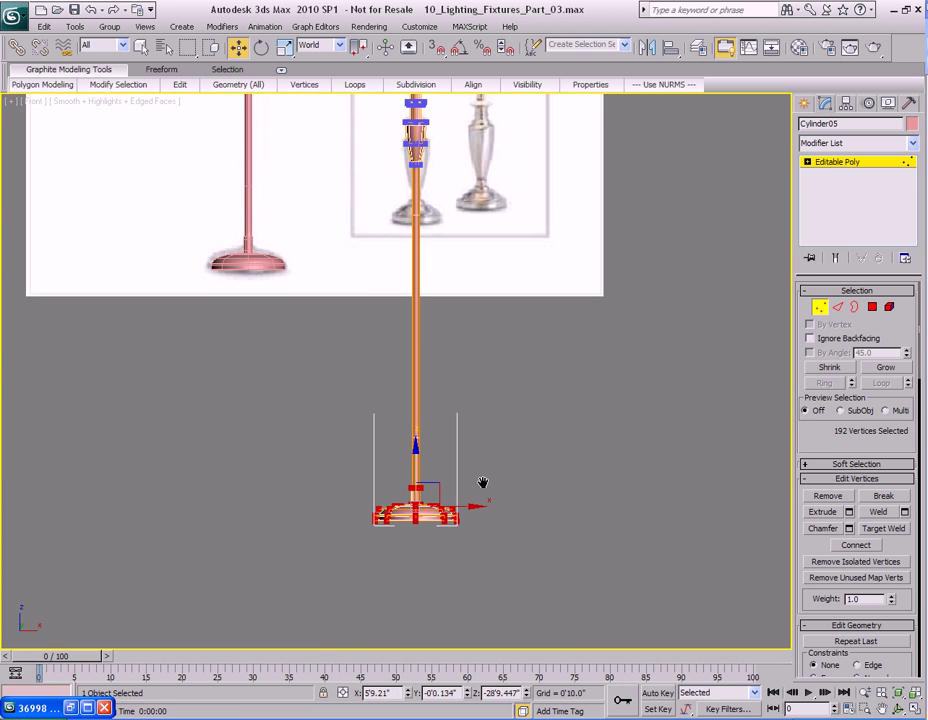
left_click_drag(414, 454, 431, 232)
middle_click_drag(431, 232, 416, 335)
scroll(416, 401, "up", 3)
left_click_drag(414, 458, 416, 252)
scroll(449, 307, "up", 5)
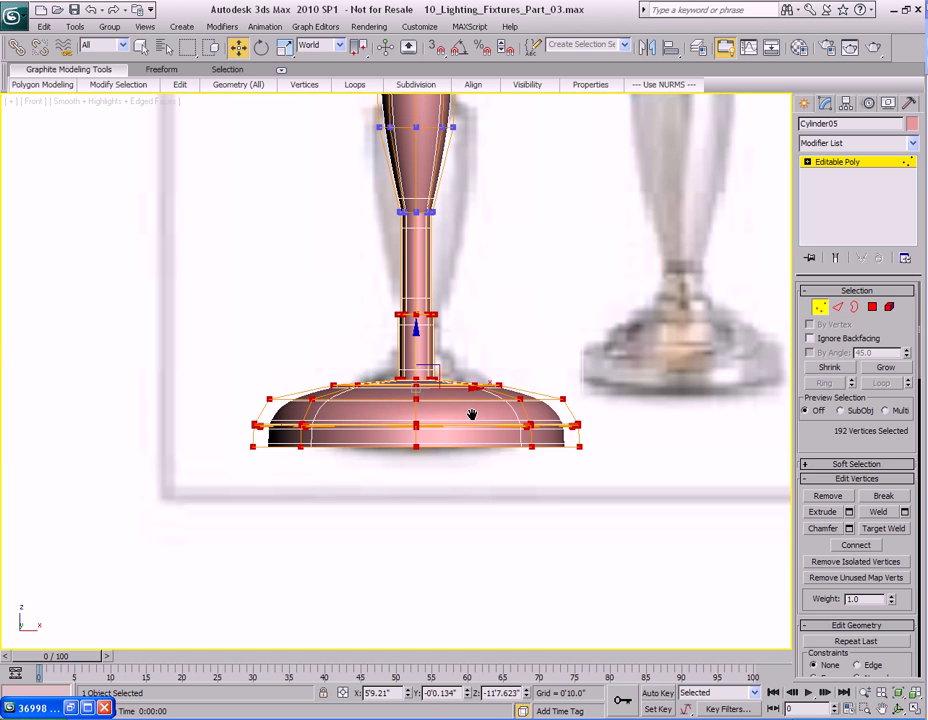
mouse_move(449, 459)
middle_mouse_down()
mouse_move(445, 416)
mouse_move(439, 443)
middle_mouse_up()
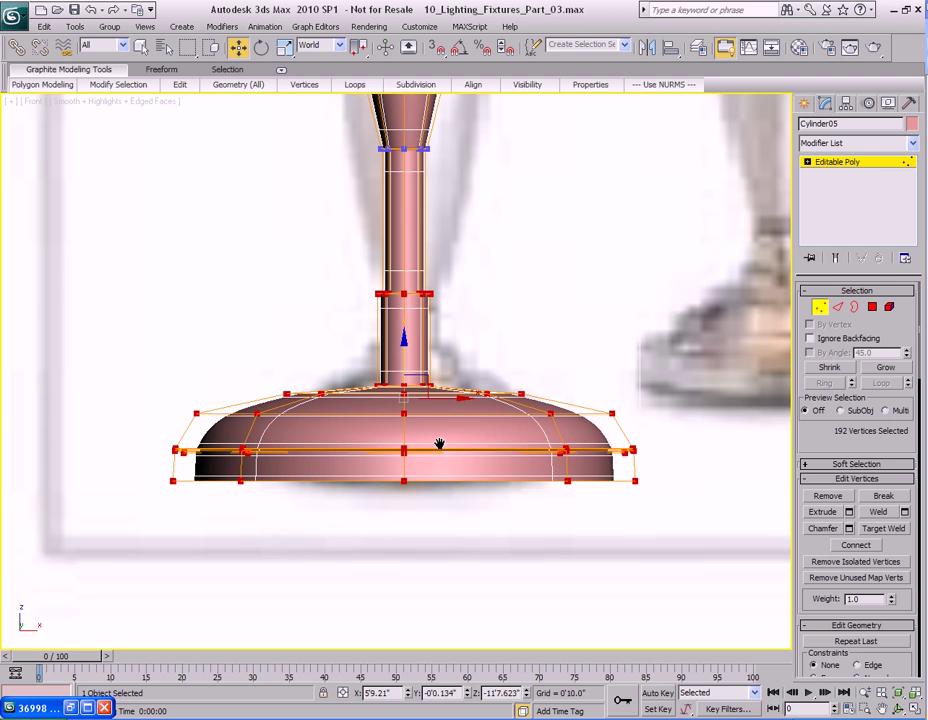
- Select only the base's vertices, growing the selection from its lower rim to the ring just outside the stem
key("q")
left_click_drag(133, 439, 728, 562)
left_click(888, 369)
left_click(887, 369)
left_click(887, 369)
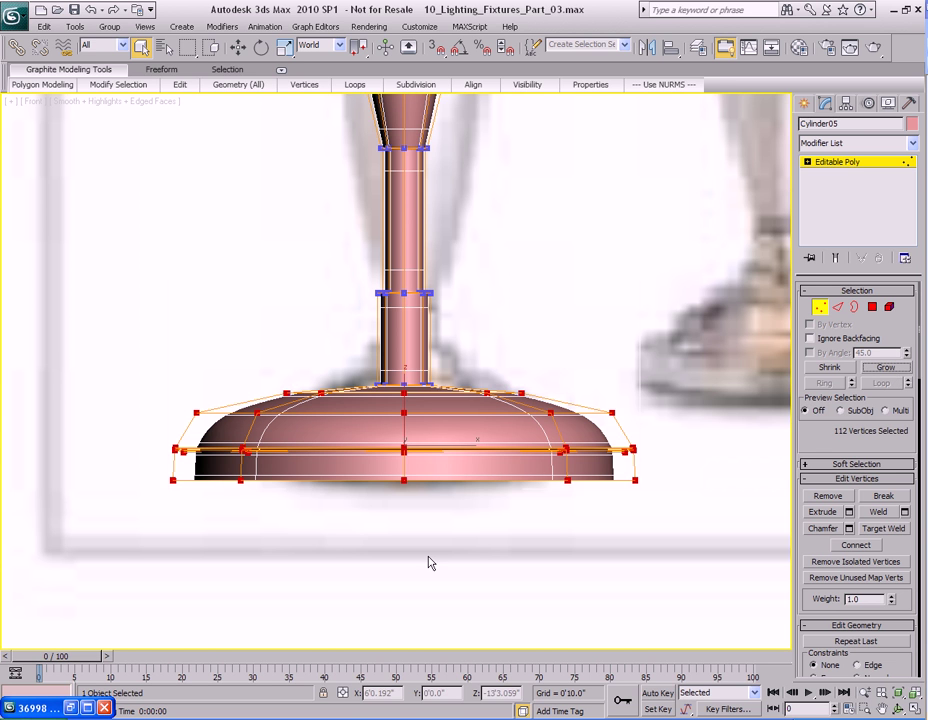
key("alt+w")
right_click(450, 513)
key("alt+w")
key("z")
middle_click_drag(510, 522, 433, 468, "alt")
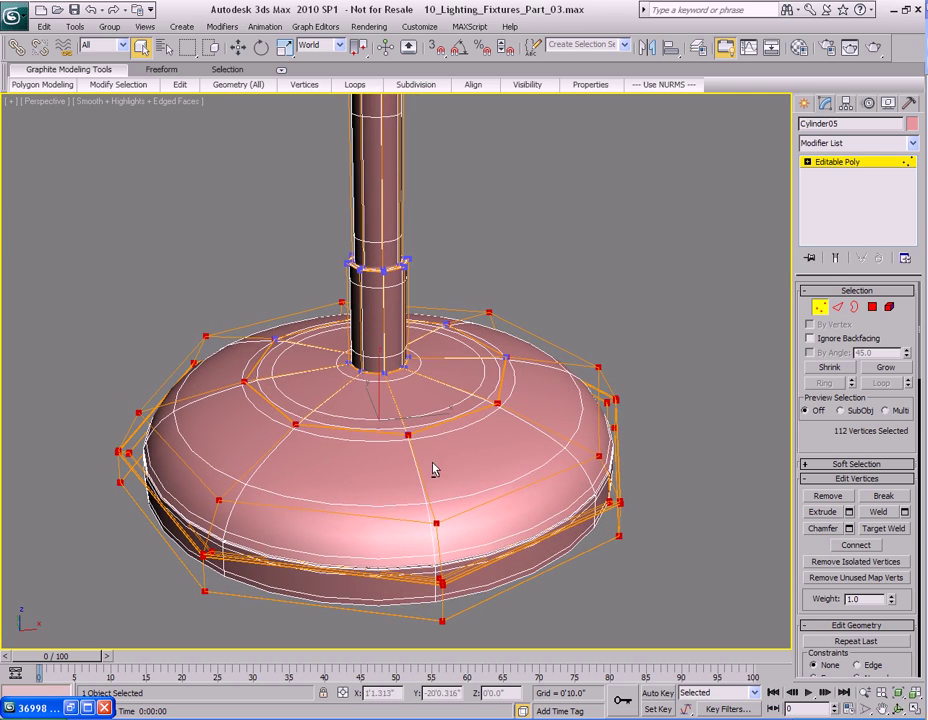
left_click(884, 368)
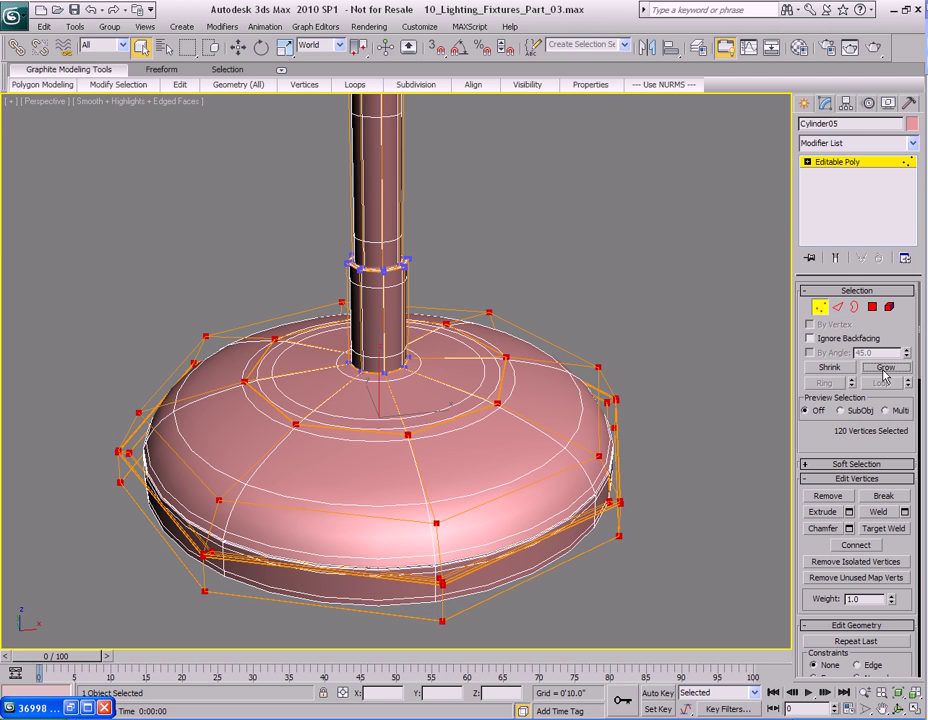
left_click(884, 368)
left_click(828, 368)
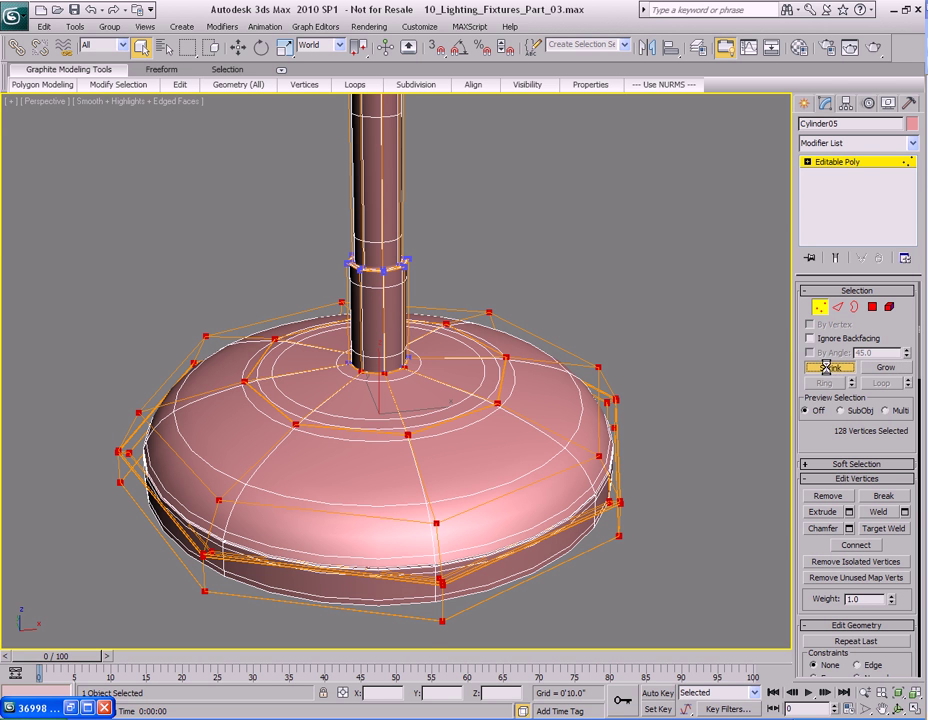
- Turn off NURMS smoothing on the copied stand to show its low-poly cage
middle_click_drag(582, 428, 470, 466, "alt")
right_click(455, 468)
left_click(410, 213)
middle_click_drag(390, 435, 477, 494, "alt")
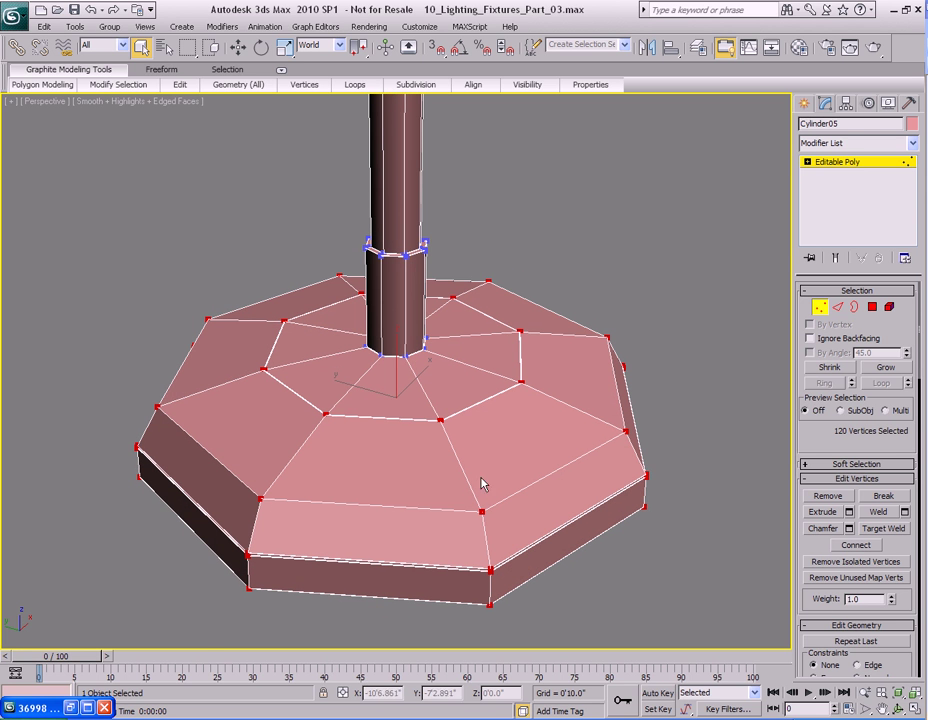
- Scale the base vertices inward in the horizontal plane to match the width of the reference table lamp's base
key("r")
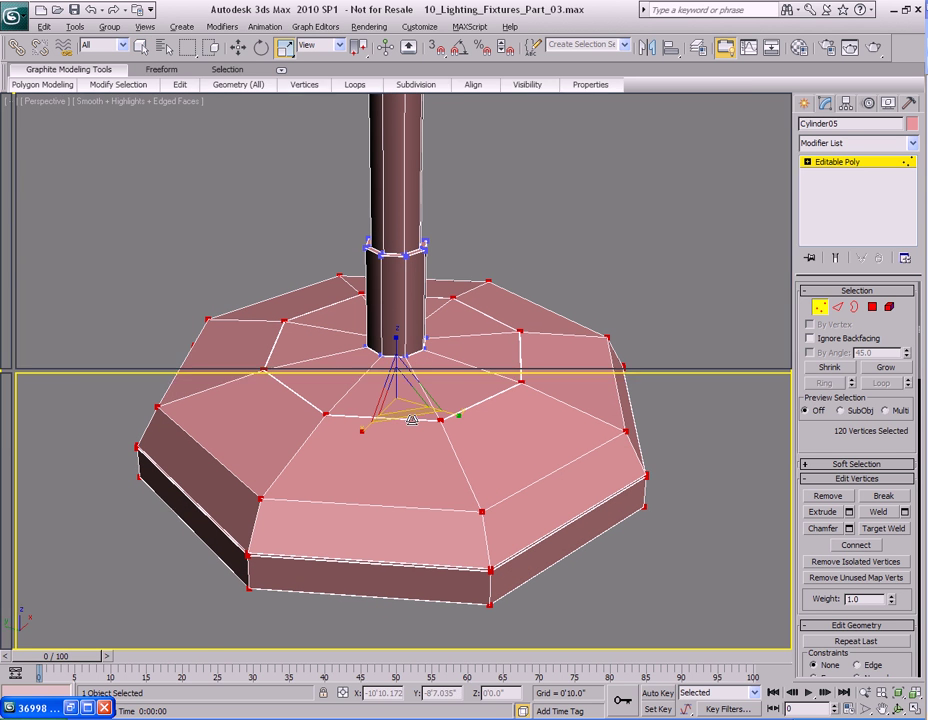
key("alt+w")
left_click_drag(409, 601, 408, 524)
middle_click_drag(475, 541, 477, 536, "alt")
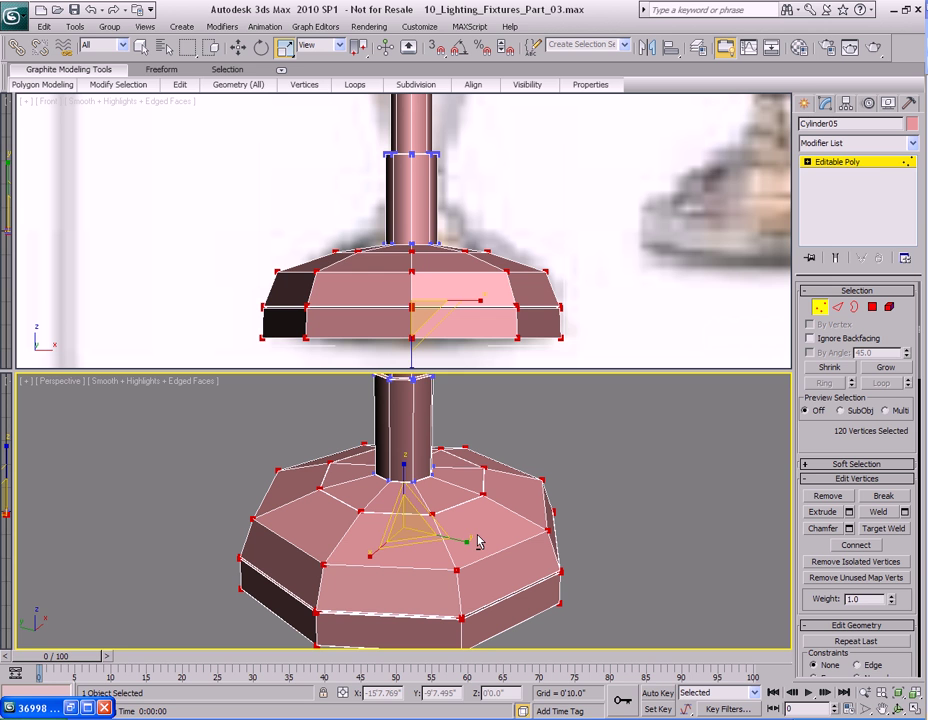
- Select the collar vertices on the stem just above the base and move them down closer to the base
scroll(474, 319, "down", 6)
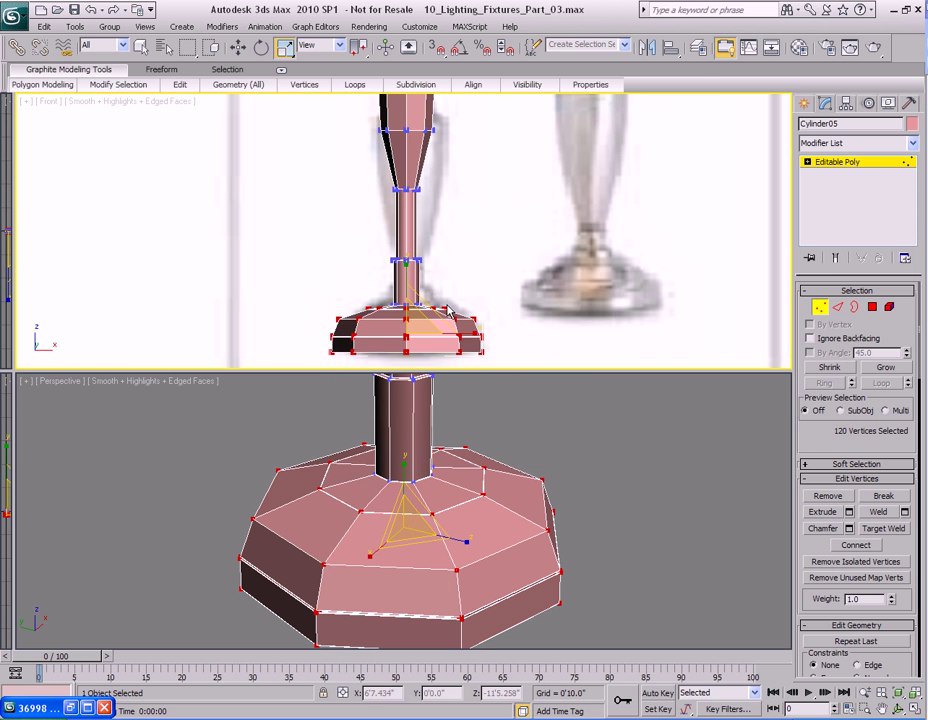
scroll(449, 313, "up", 2)
left_click_drag(403, 243, 477, 261)
key("w")
left_click_drag(406, 178, 408, 217)
- Select the vertices of the tapered stem section and lower them toward the reference lamp's body
scroll(408, 230, "down", 3)
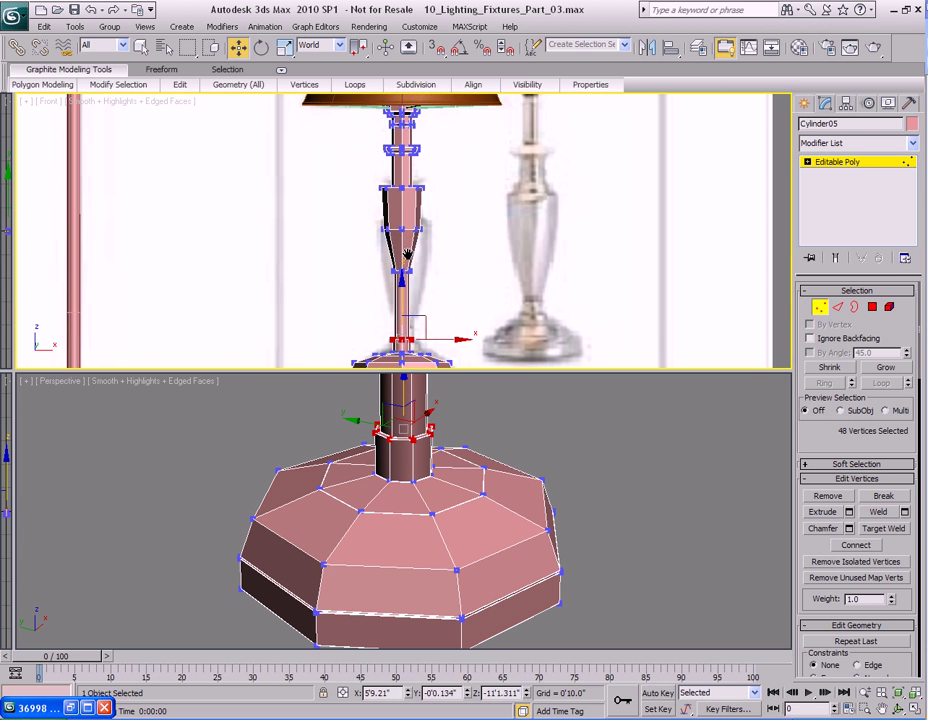
left_click_drag(349, 170, 451, 296)
left_click_drag(400, 172, 402, 208)
- Move the ring of vertices at the lower end of the tapered section down to just above the base collar
scroll(436, 312, "up", 2)
middle_click_drag(431, 326, 424, 214)
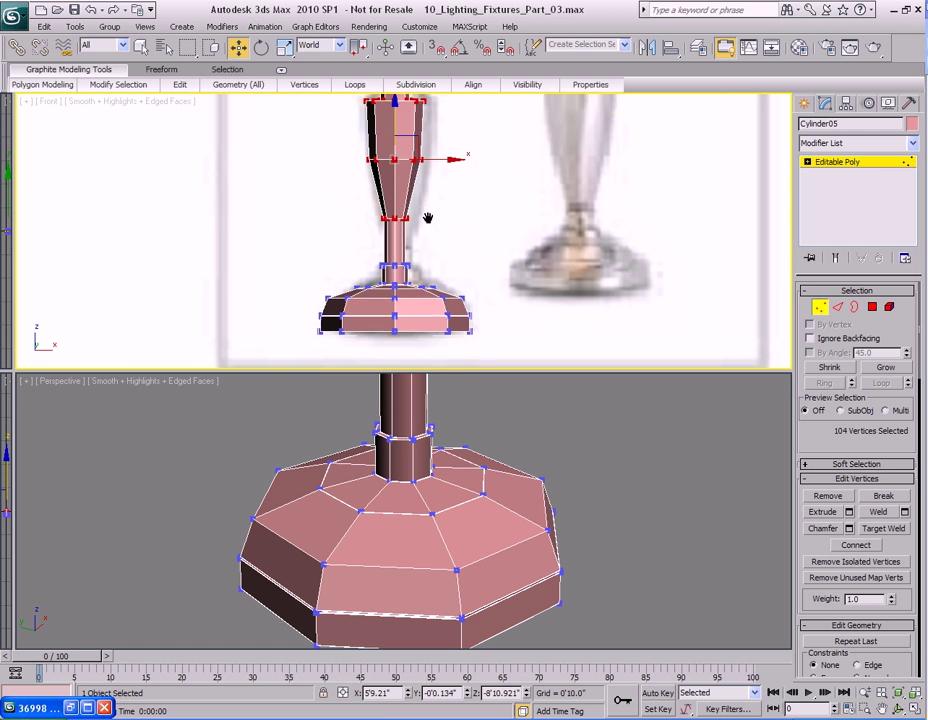
scroll(424, 214, "up", 2)
left_click_drag(338, 204, 500, 254)
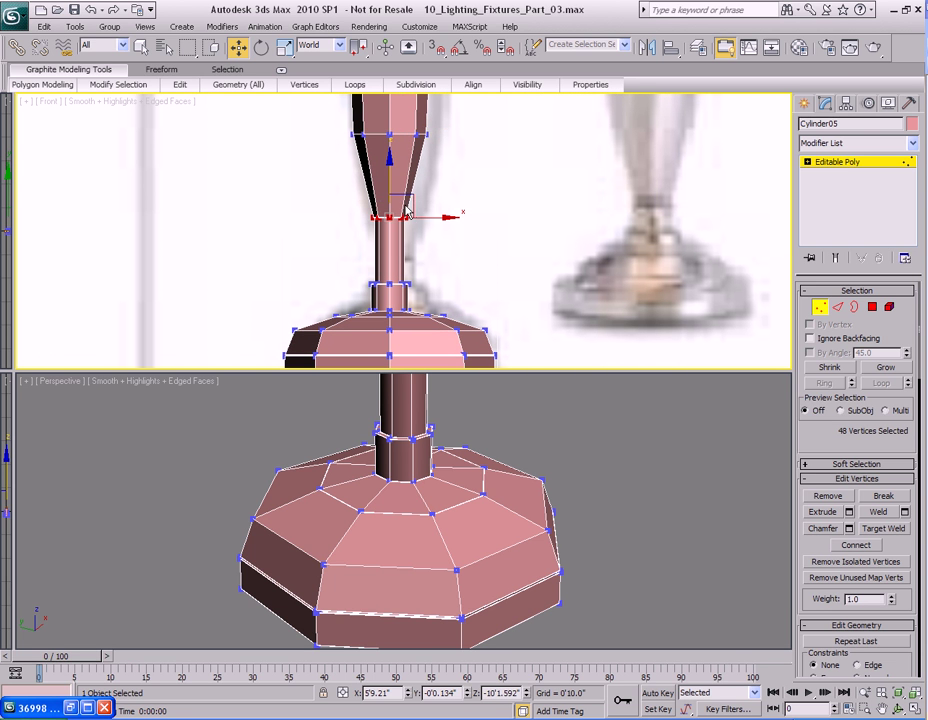
left_click_drag(393, 166, 392, 205)
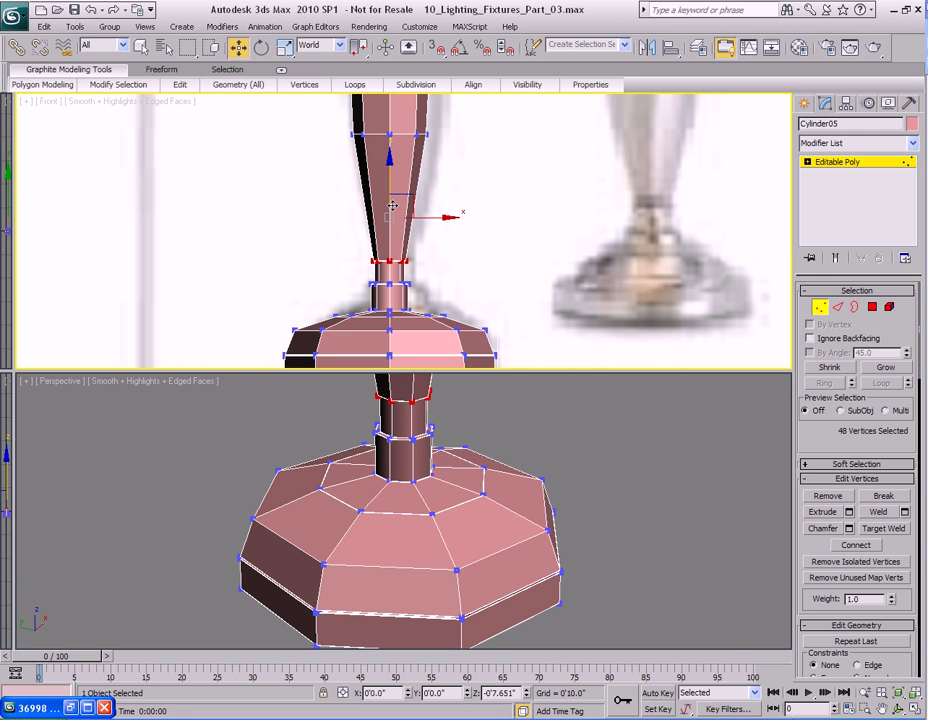
- Select the decorative ring's vertices on the neck above the tapered section and lower them to match the reference
middle_click_drag(432, 188, 428, 235)
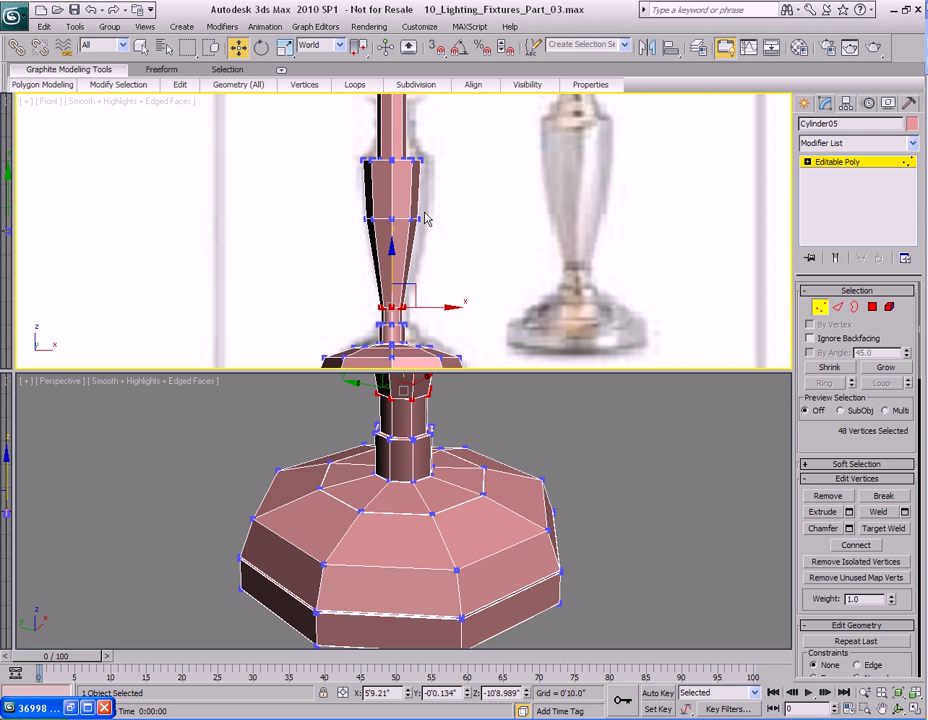
middle_click_drag(424, 213, 396, 234)
left_click_drag(353, 182, 468, 234)
left_click_drag(411, 152, 412, 195)
scroll(449, 195, "up", 2)
middle_click_drag(446, 195, 443, 251)
scroll(431, 234, "down", 5)
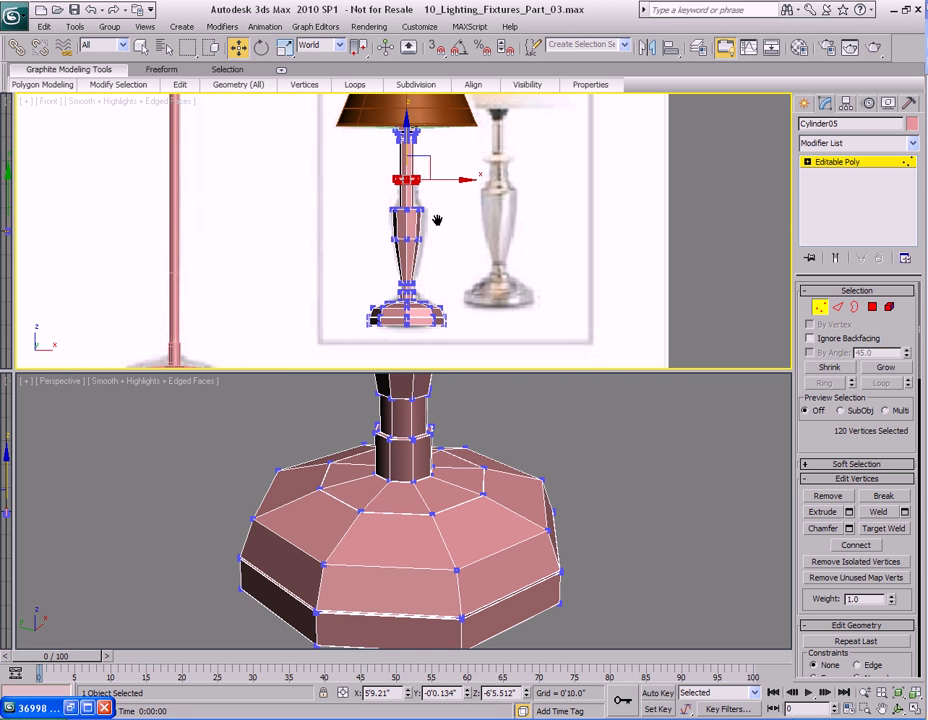
- Turn NURMS smoothing back on for the stand and leave vertex editing
mouse_move(432, 269)
middle_mouse_down()
mouse_move(437, 257)
mouse_move(441, 274)
middle_mouse_up()
right_click(422, 258)
left_click(380, 68)
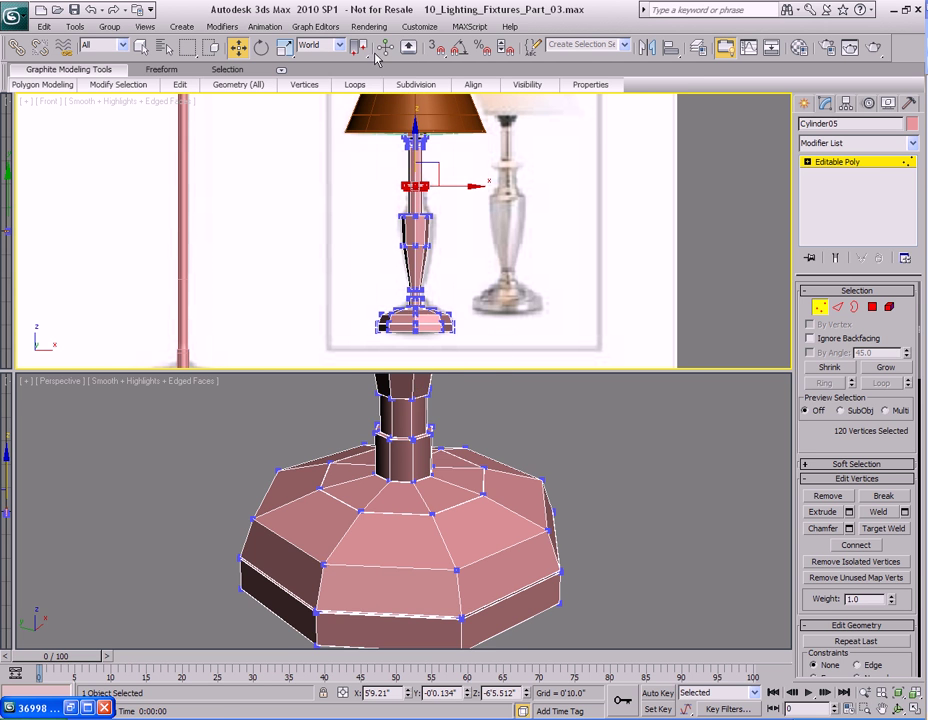
key("1")
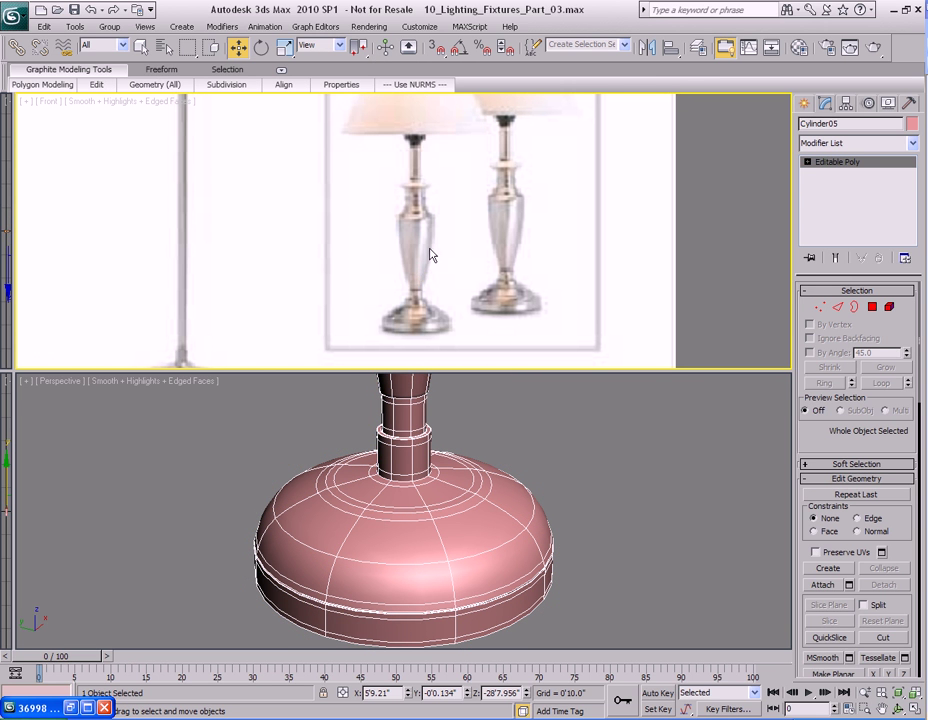
- Frame the table lamp in a maximized Perspective viewport and render it
middle_click_drag(432, 270, 424, 248)
scroll(424, 248, "up", 3)
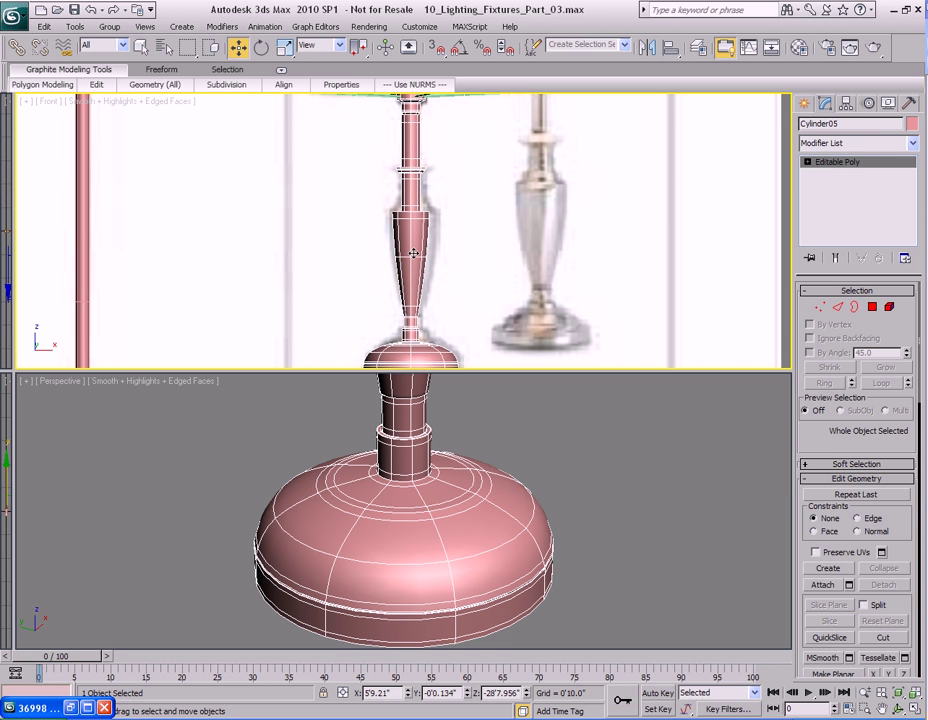
scroll(438, 280, "down", 4)
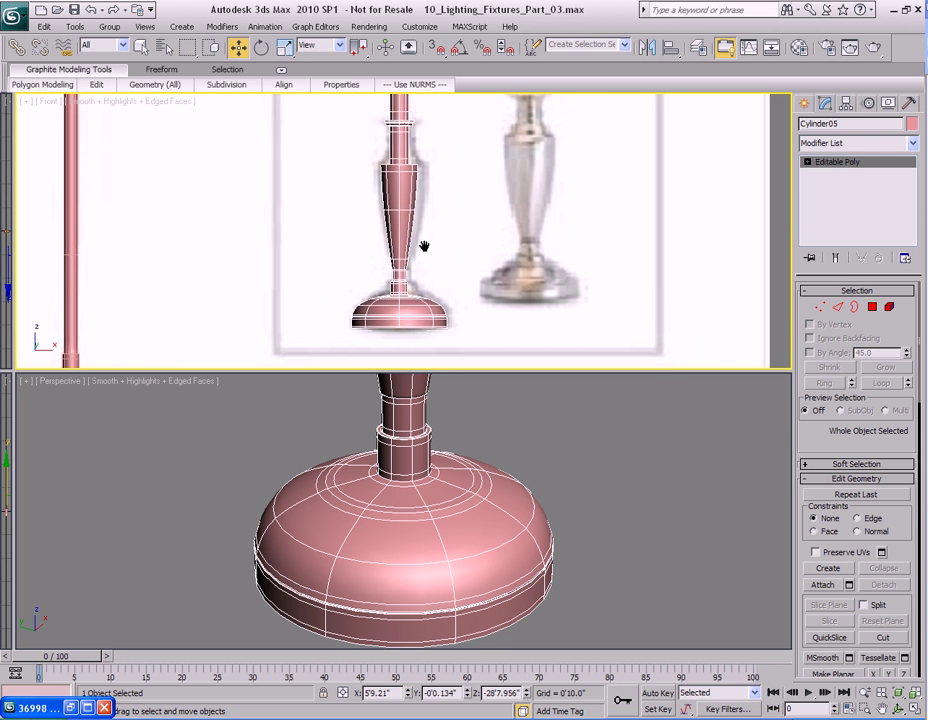
middle_click(420, 456)
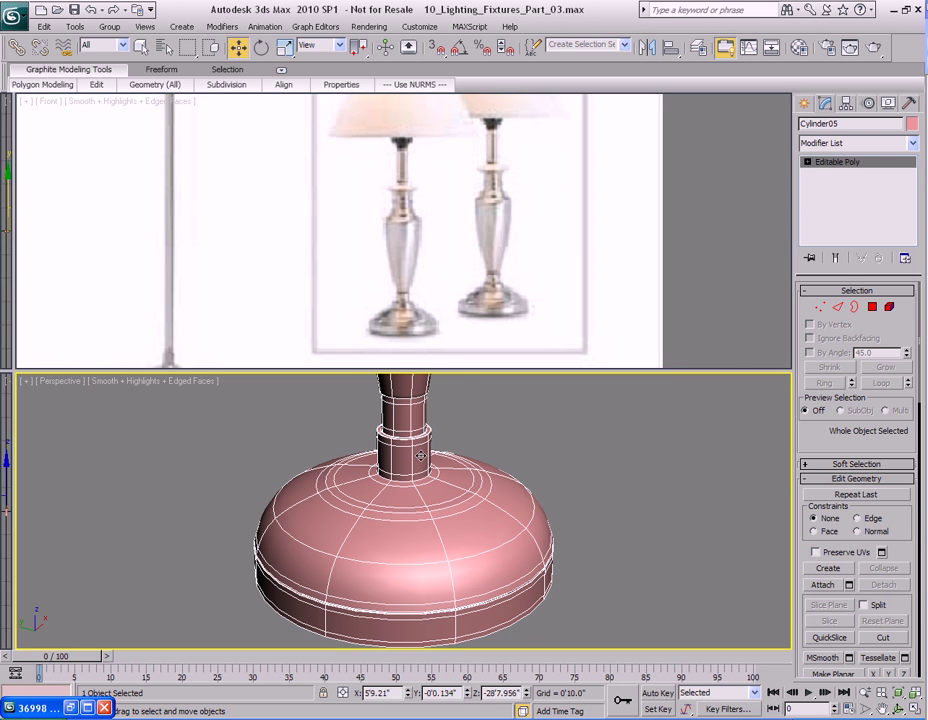
key("alt+w")
middle_click_drag(420, 344, 406, 435)
scroll(406, 435, "down", 2)
middle_click_drag(420, 368, 420, 442)
scroll(420, 424, "down", 5)
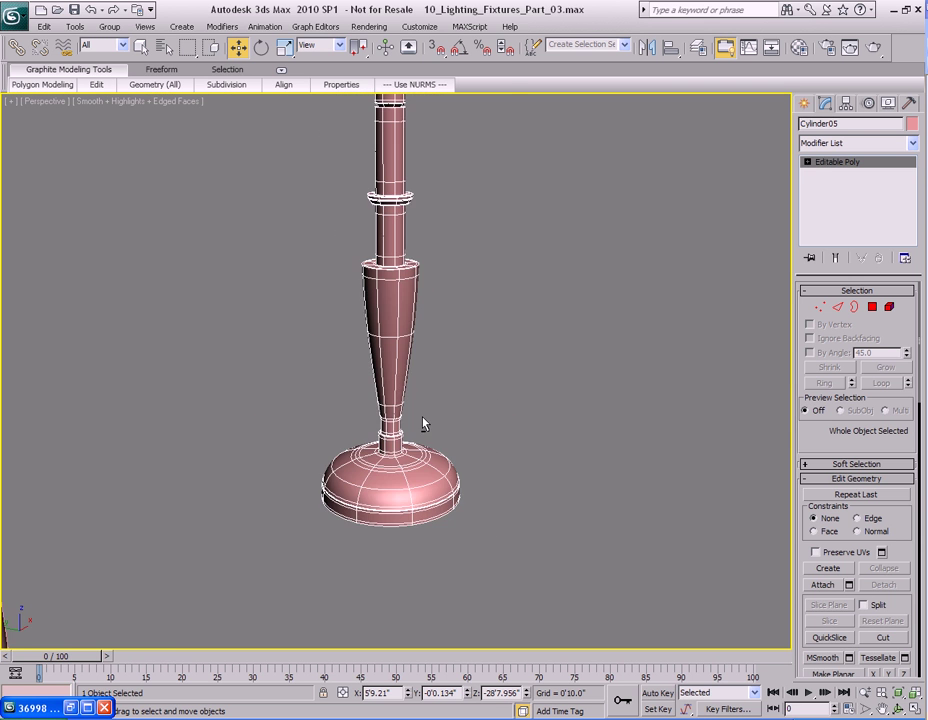
scroll(410, 405, "down", 5)
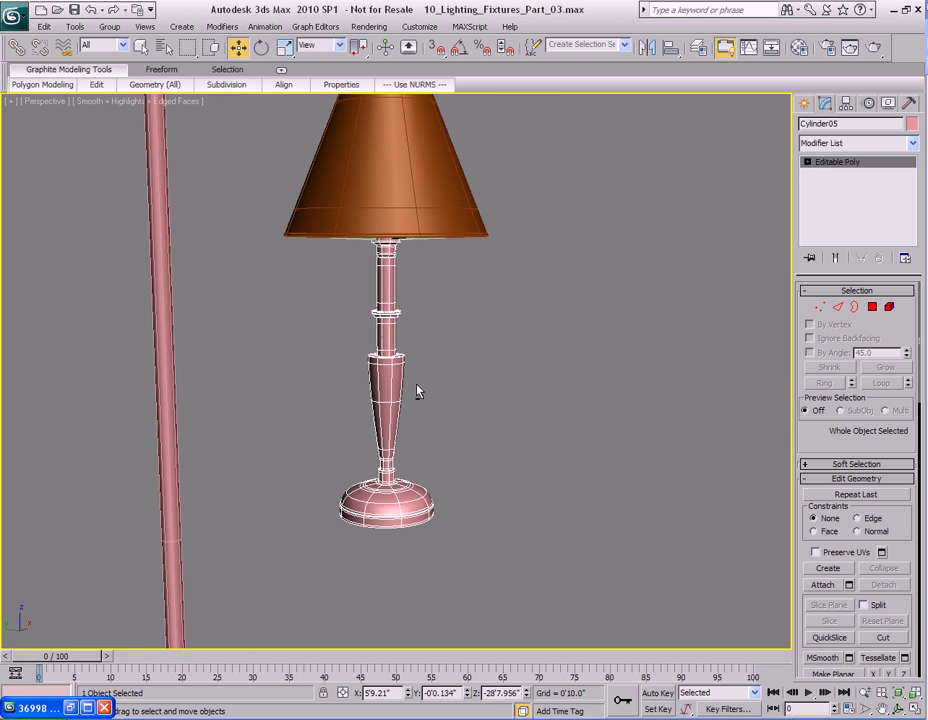
scroll(424, 370, "up", 6)
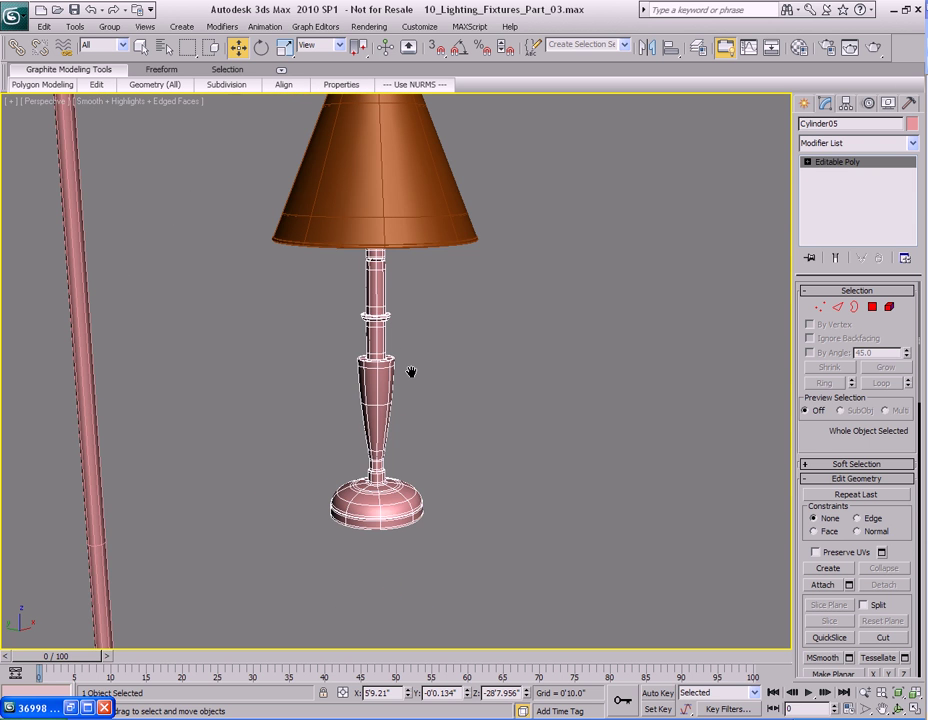
key("shift+q")
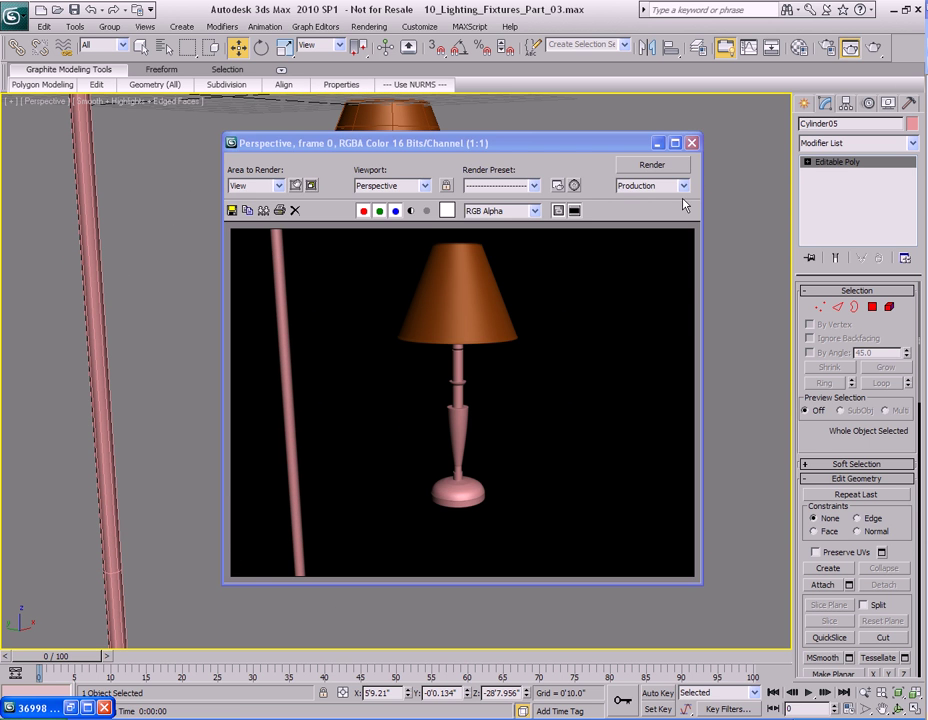
- Close the render and compare the table lamp with the reference picture in the Front view
left_click(691, 143)
middle_click_drag(422, 370, 418, 424)
key("alt+w")
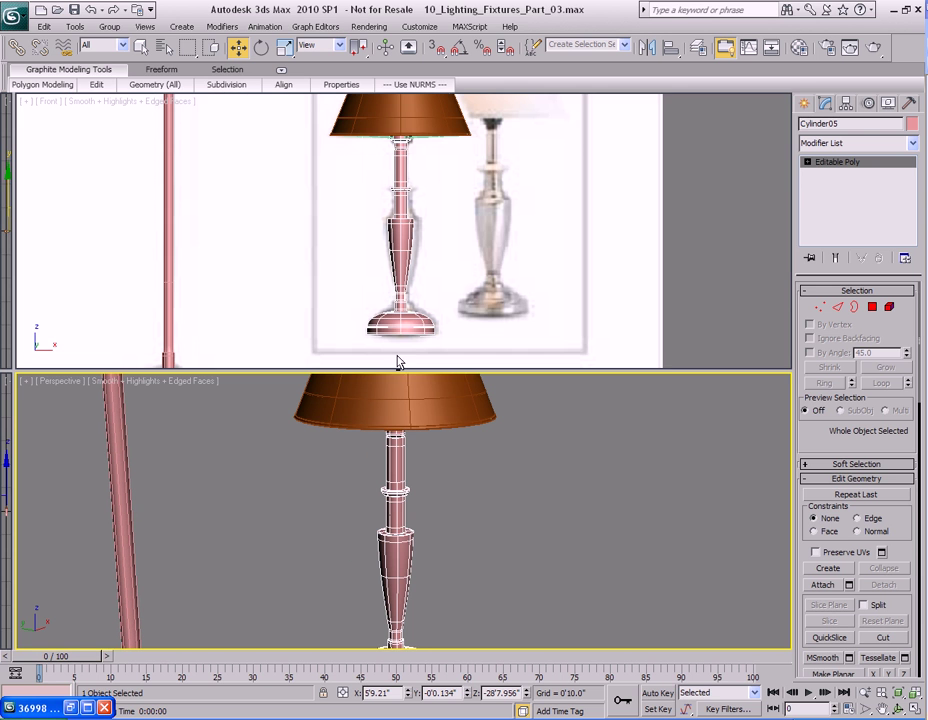
middle_click_drag(436, 261, 434, 275)
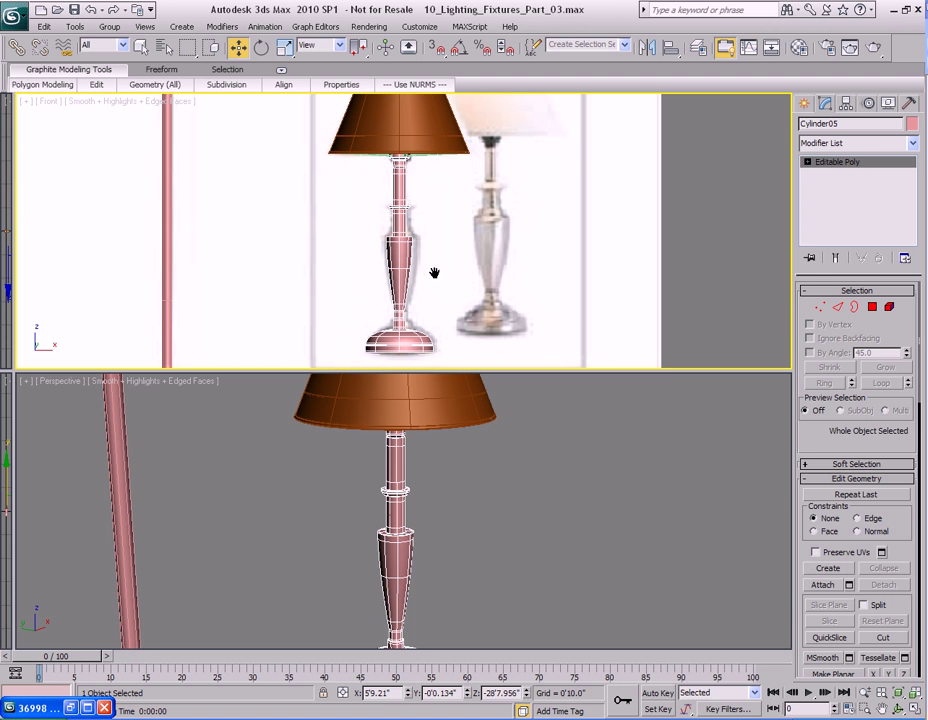
scroll(434, 272, "down", 4)
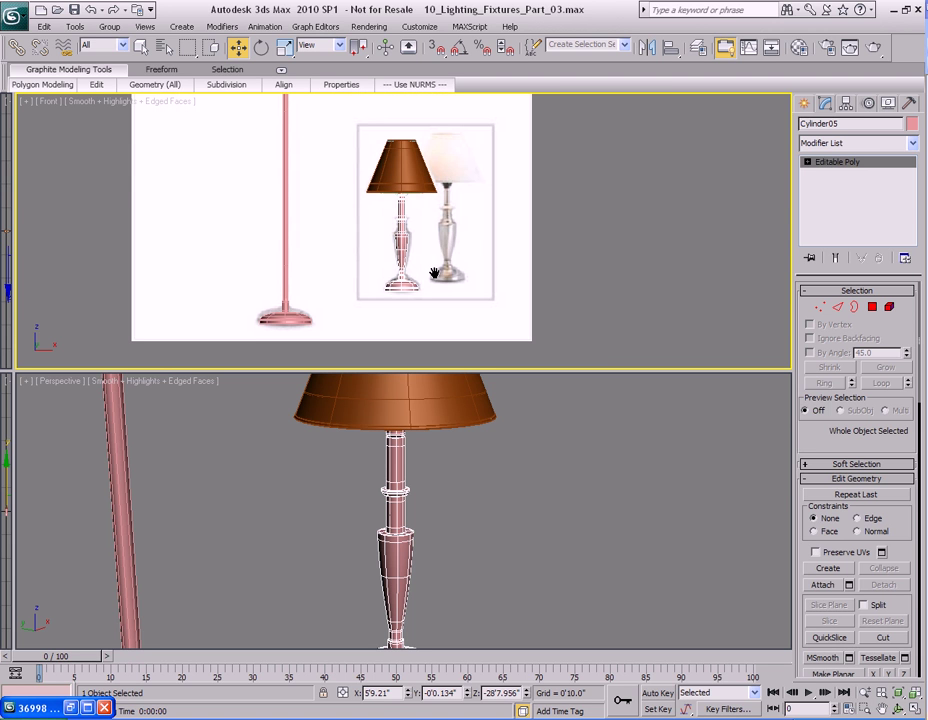
key("alt+w")
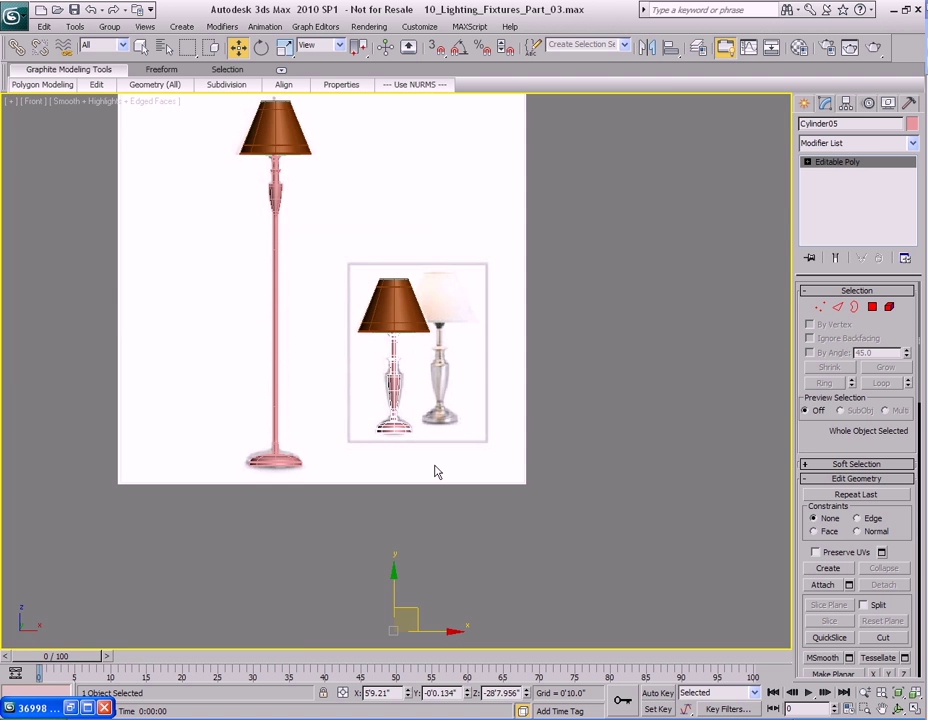
- Inspect the table lamp's shade frame from above and below in Perspective, clear the selection, and review both complete lamps
key("alt+w")
middle_click(470, 500)
key("alt+w")
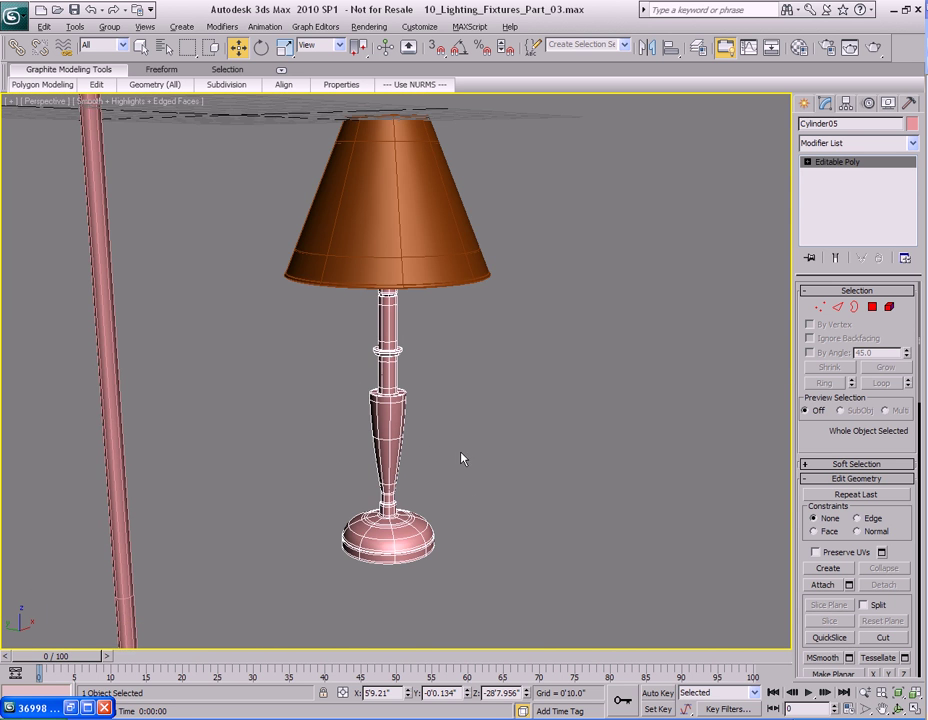
scroll(472, 492, "down", 4)
middle_click_drag(470, 450, 418, 461, "alt")
scroll(435, 402, "up", 4)
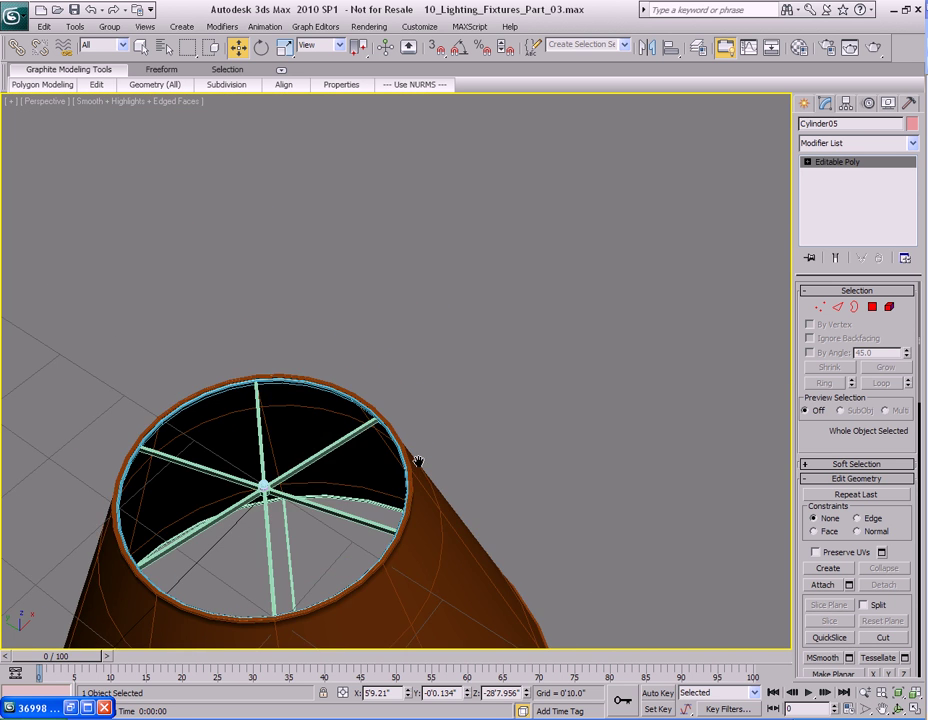
middle_click_drag(408, 516, 417, 450, "alt")
scroll(387, 398, "down", 5)
middle_click_drag(425, 513, 419, 522, "alt")
left_click(428, 441)
scroll(350, 515, "down", 3)
middle_click_drag(347, 516, 440, 421)
scroll(437, 503, "down", 3)
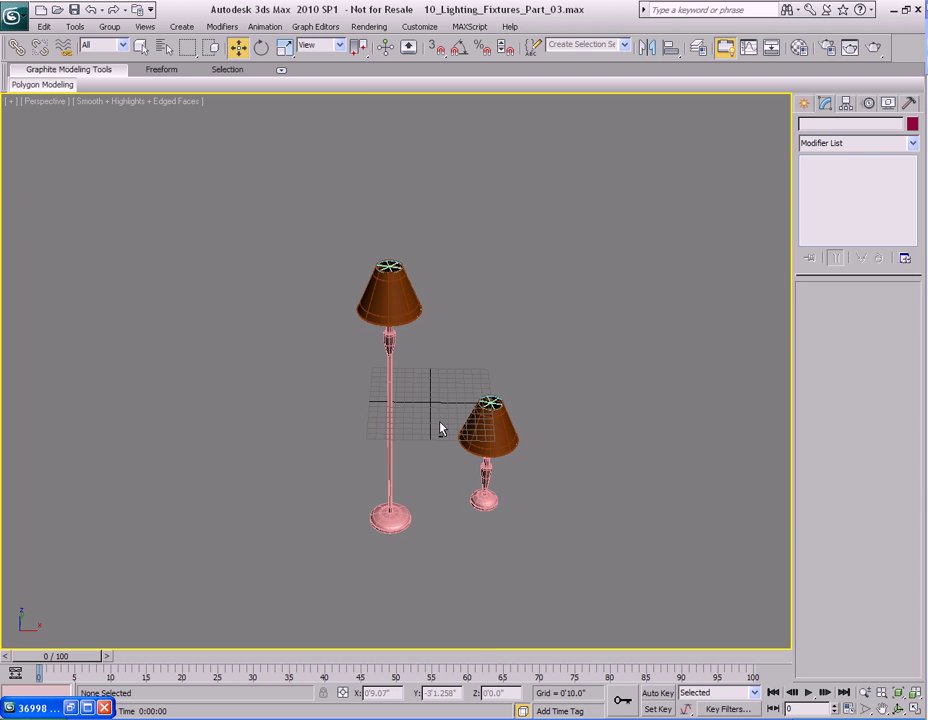
scroll(438, 426, "up", 3)
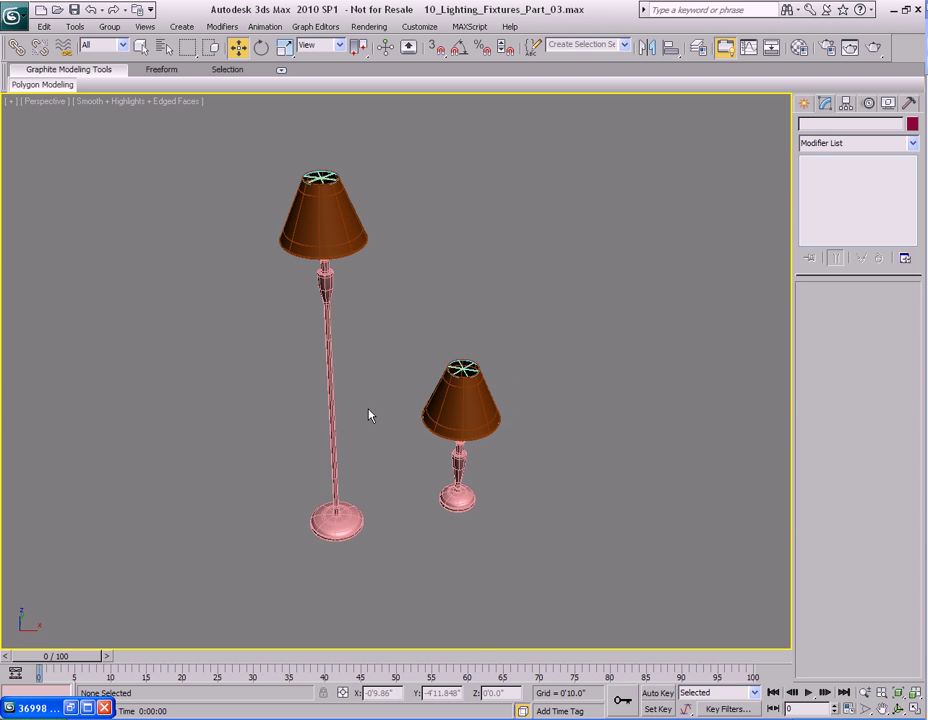
- Select all the parts of the floor lamp and create a container from them
left_click_drag(232, 135, 400, 607)
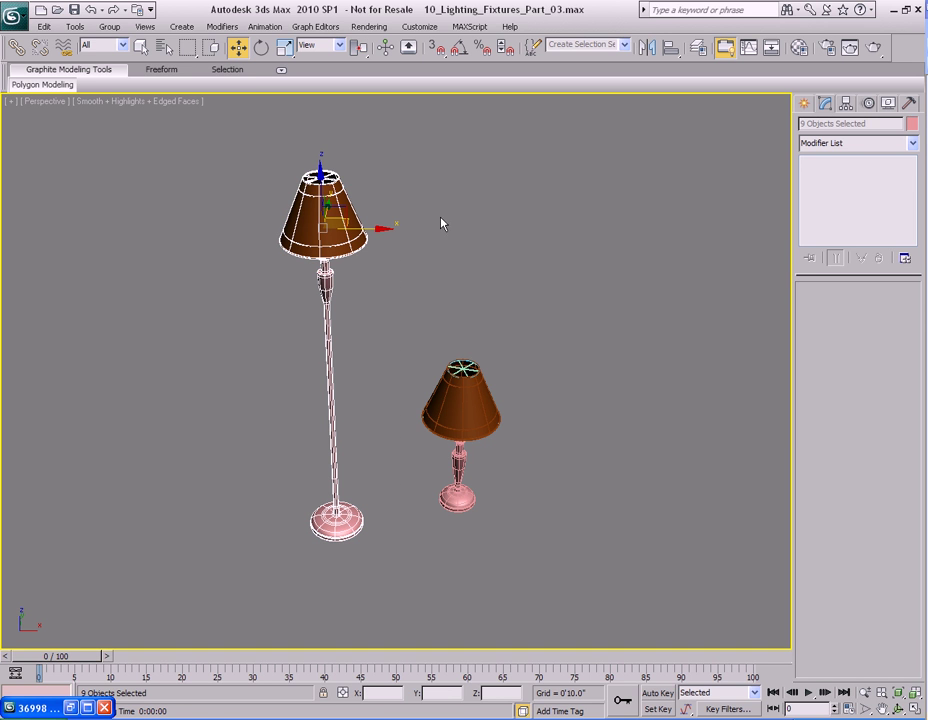
left_click(75, 26)
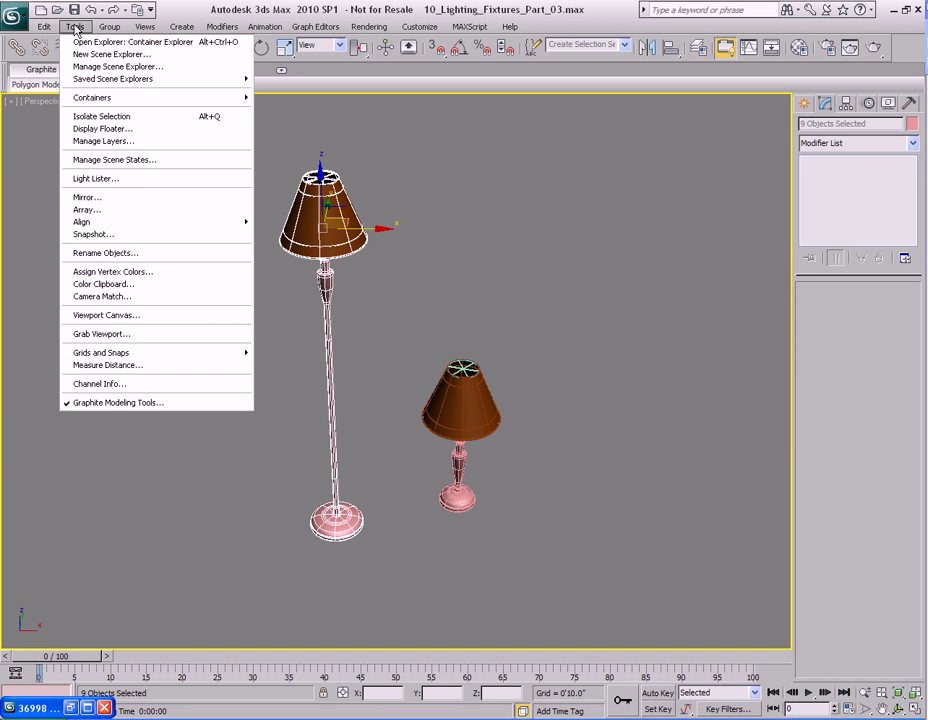
mouse_move(116, 97)
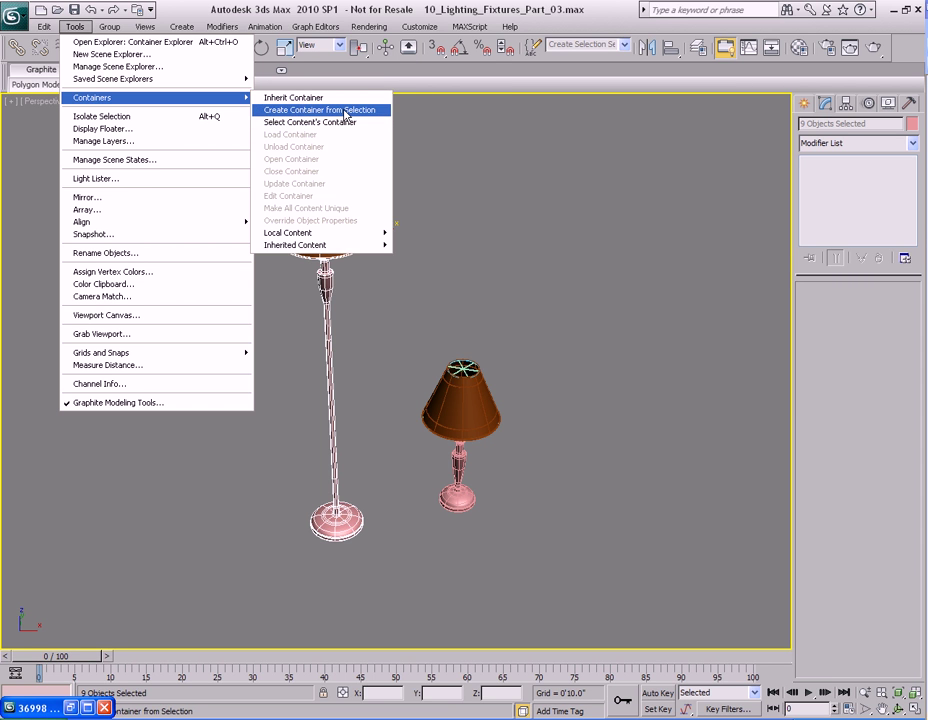
left_click(346, 110)
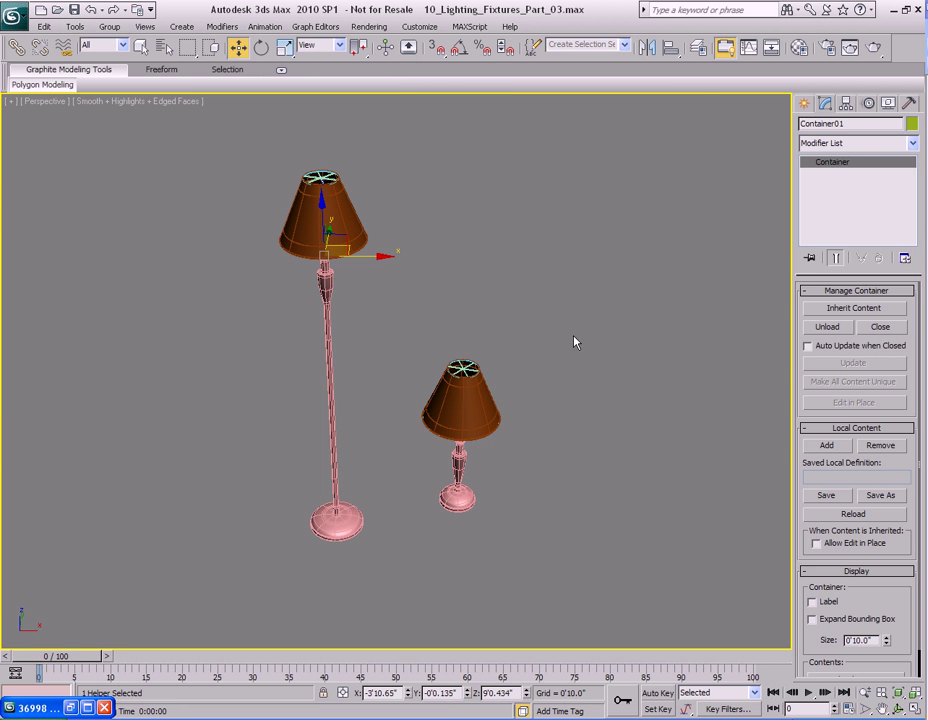
- Rename the container Floor Lamp and allow its content to be edited in place when inherited
left_click(865, 125)
type("F")
type("or Lamp")
left_click_drag(796, 465, 798, 438)
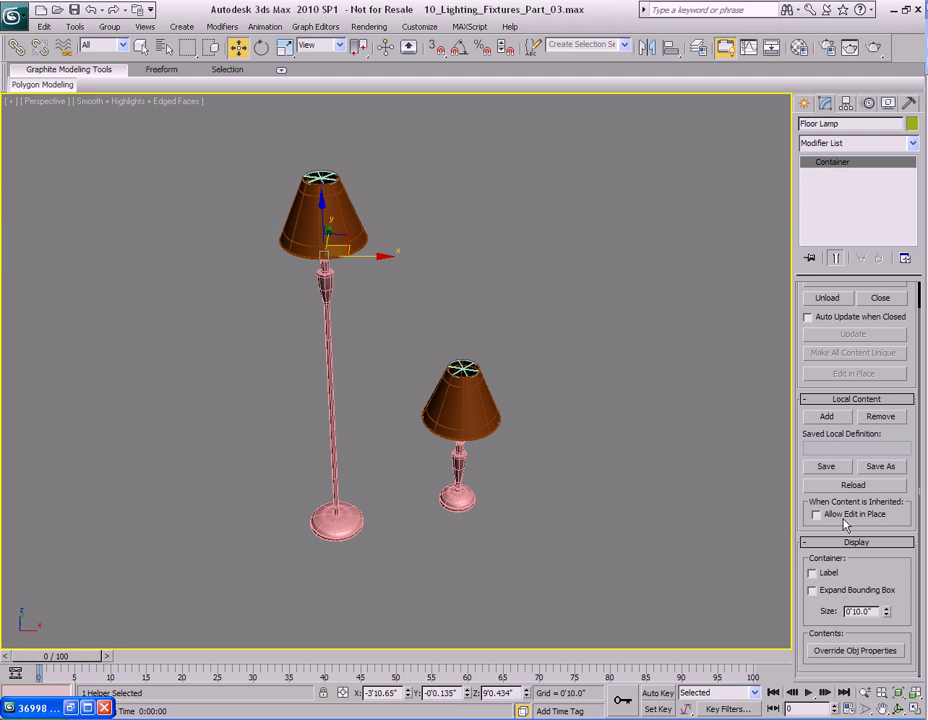
left_click(811, 514)
- Start saving the container's local definition and delete the existing Floor_Lamp.maxc file from the scenes folder
left_click(826, 467)
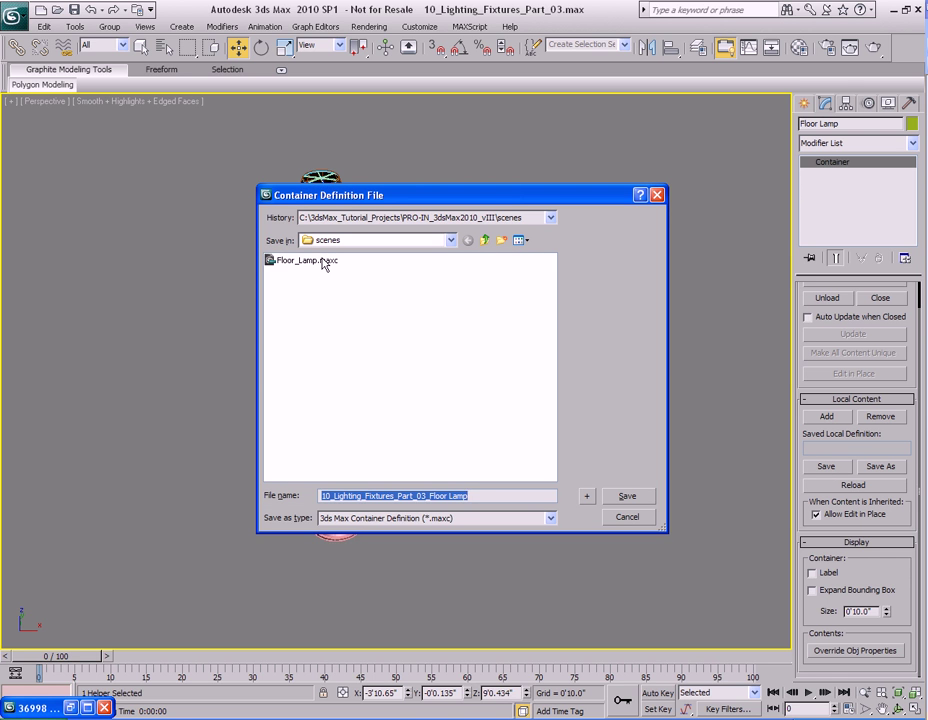
left_click(325, 264)
key("Delete")
key("Return")
- Save the floor lamp's container definition in the scenes folder as Floor_Lamp
double_click(424, 496)
key("BackSpace")
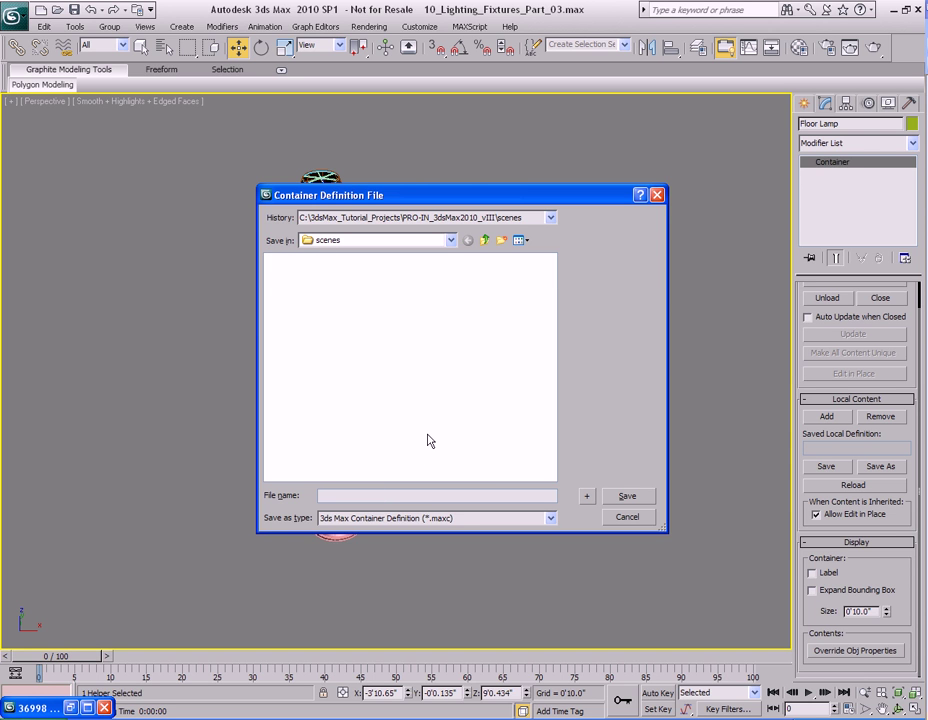
type("Floor_Lamp")
key("Return")
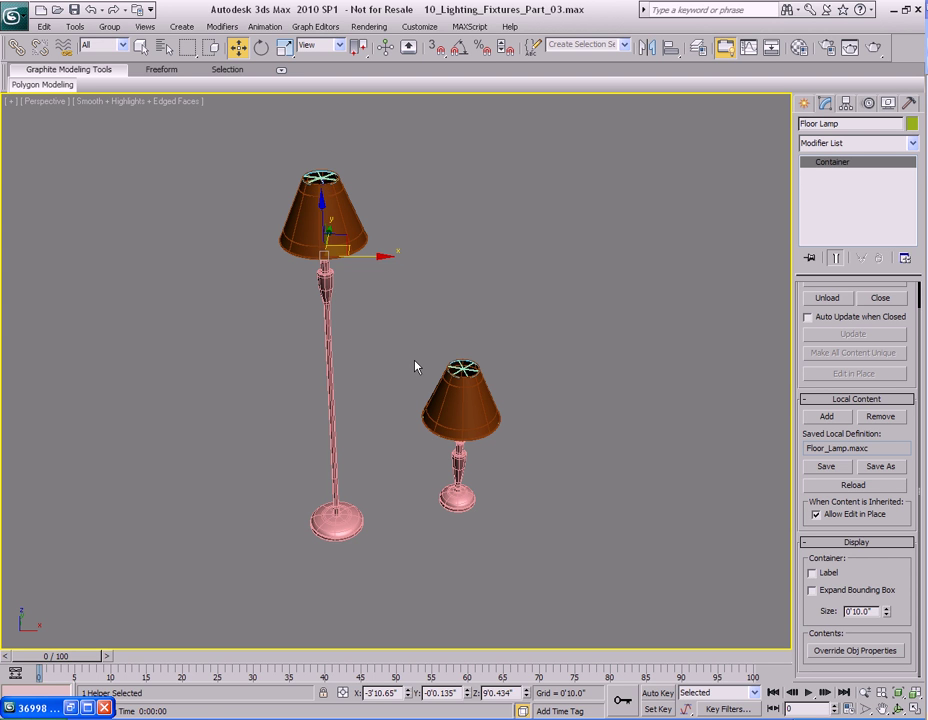
- Select all the parts of the table lamp and create a container from them
key("q")
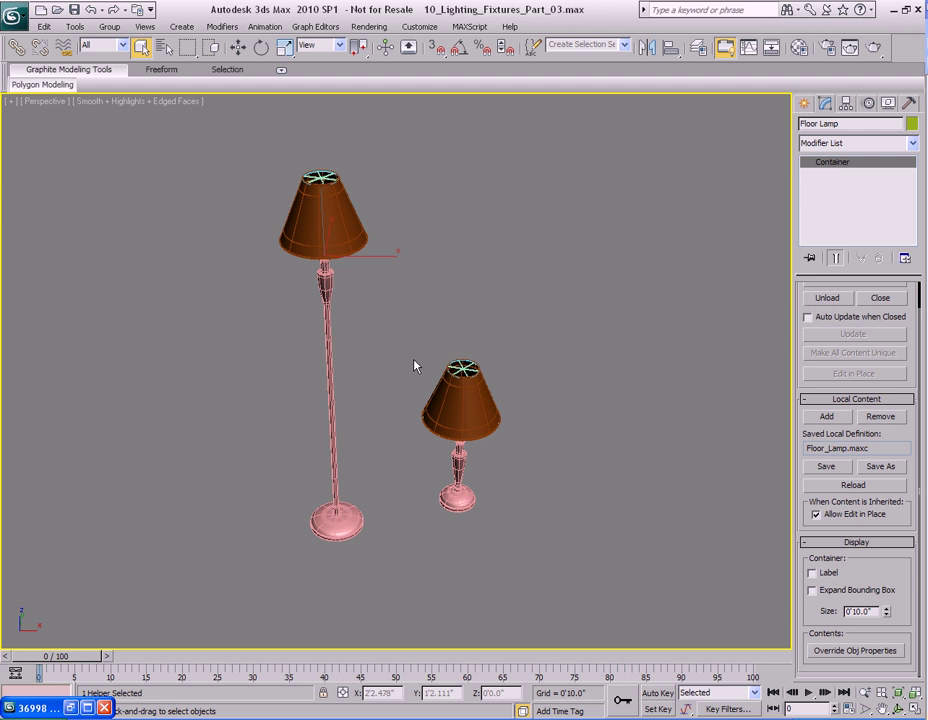
left_click_drag(396, 317, 557, 553)
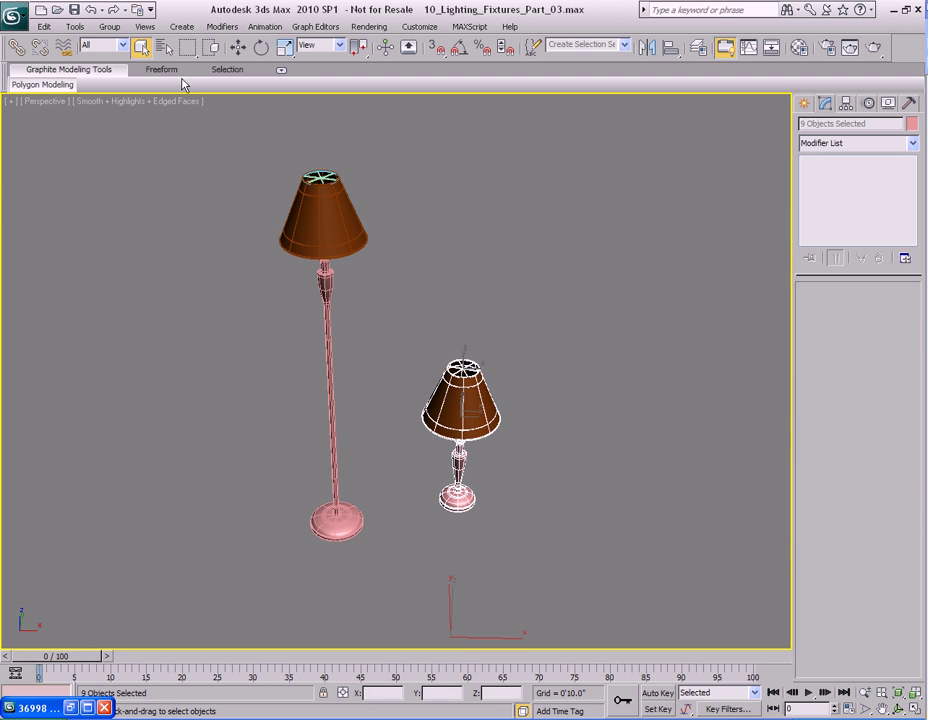
left_click(75, 26)
mouse_move(116, 97)
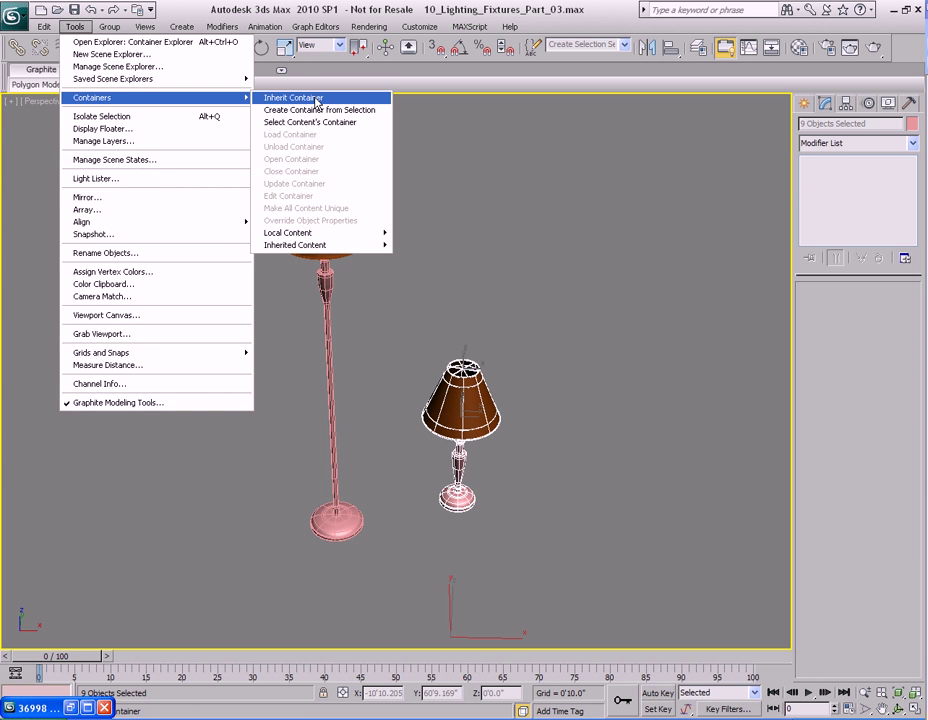
left_click(313, 110)
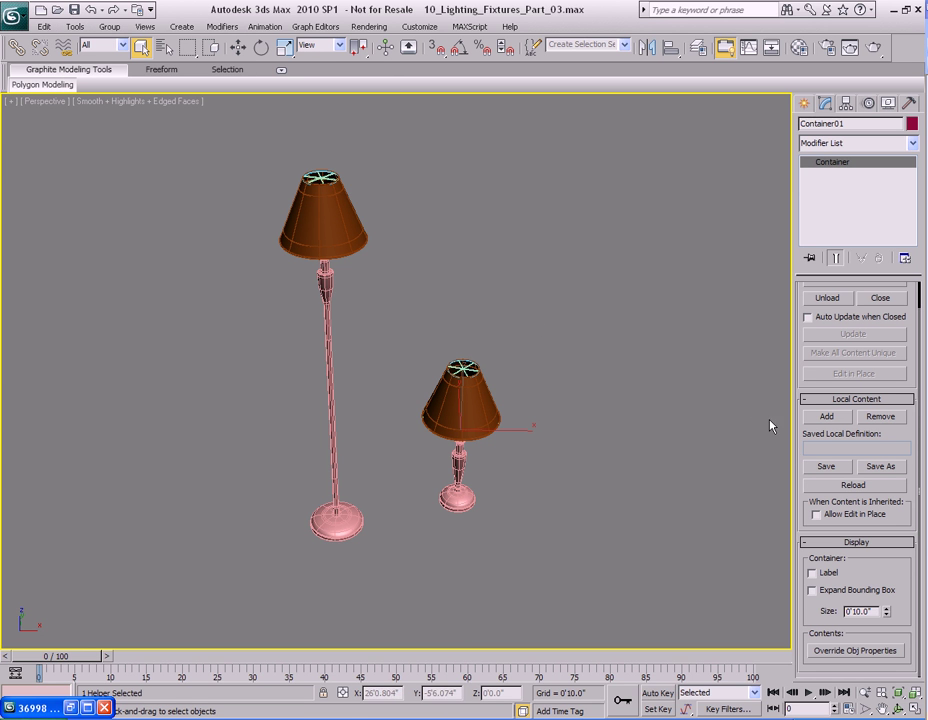
- Allow Edit in Place for the table lamp's container and save its definition as Table_Lamp.maxc in the scenes folder
left_click(825, 517)
left_click(826, 467)
left_click(316, 262)
double_click(322, 495)
left_click(341, 495)
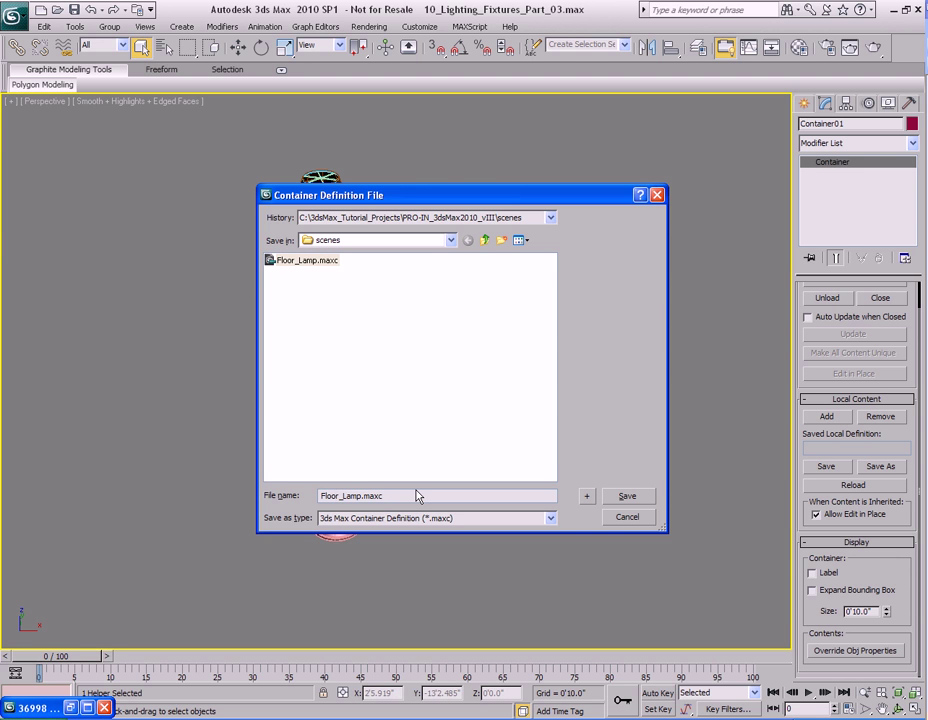
key("BackSpace")
key("BackSpace")
key("BackSpace")
key("BackSpace")
key("BackSpace")
type("Table")
key("Return")
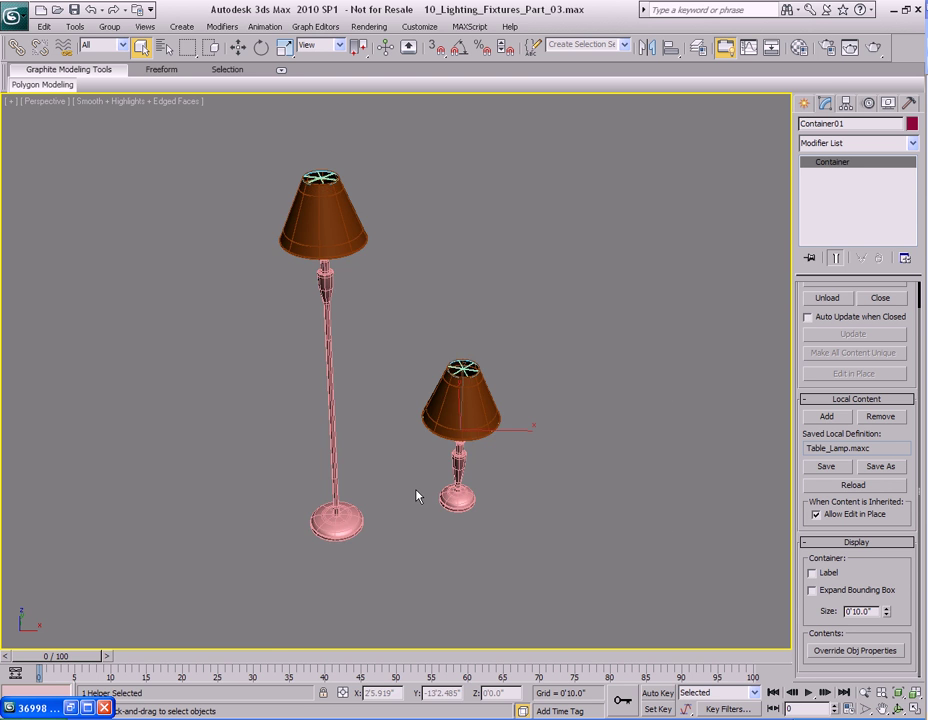
- Examine the table lamp's container helper from below and up close, and return to an overview of both lamps with nothing selected
middle_click_drag(498, 487, 500, 390, "alt")
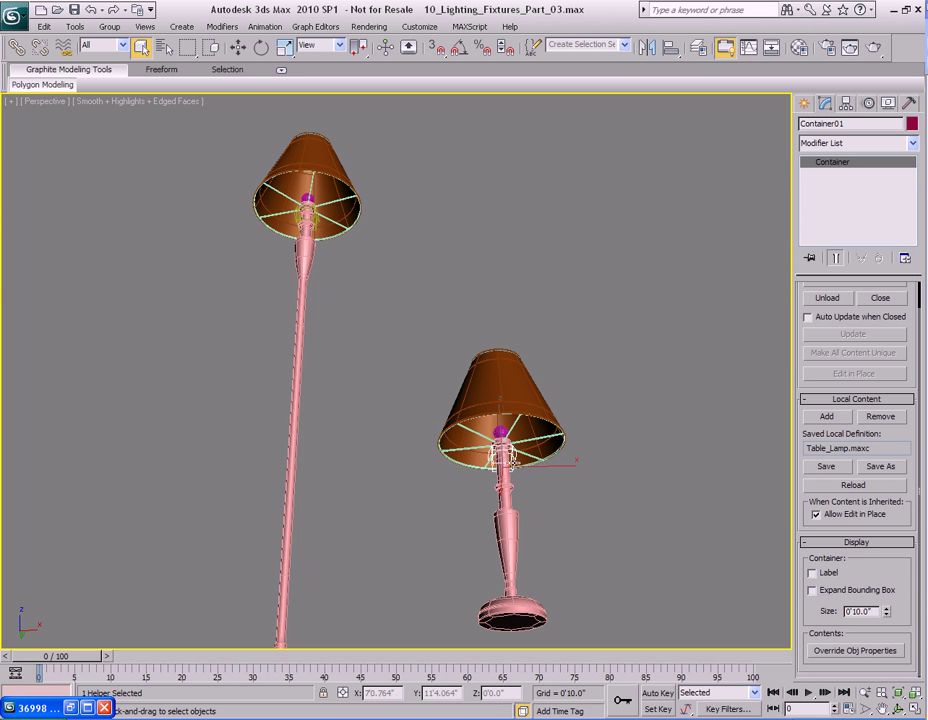
left_click(559, 511)
key("ctrl+z")
key("z")
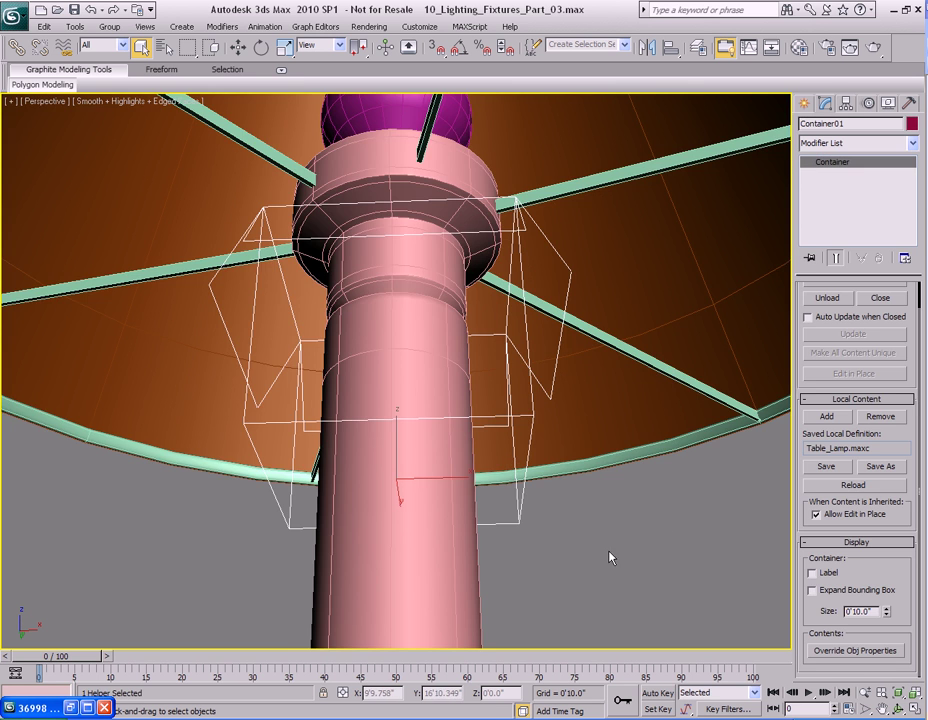
key("shift+z")
key("shift+z")
key("shift+z")
key("shift+z")
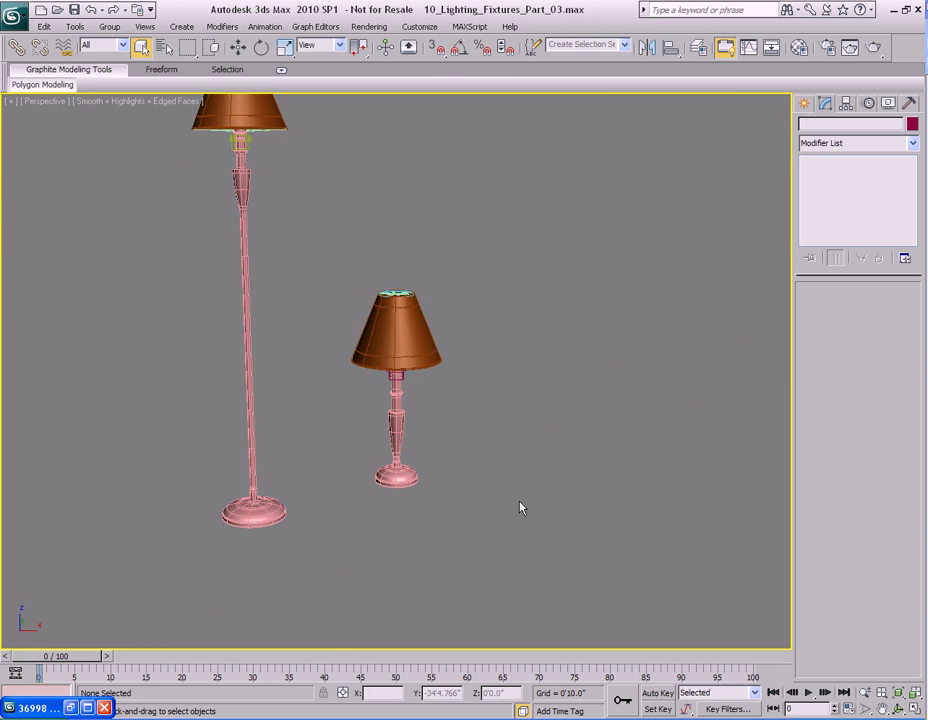
key("shift+z")
key("shift+z")
key("shift+z")
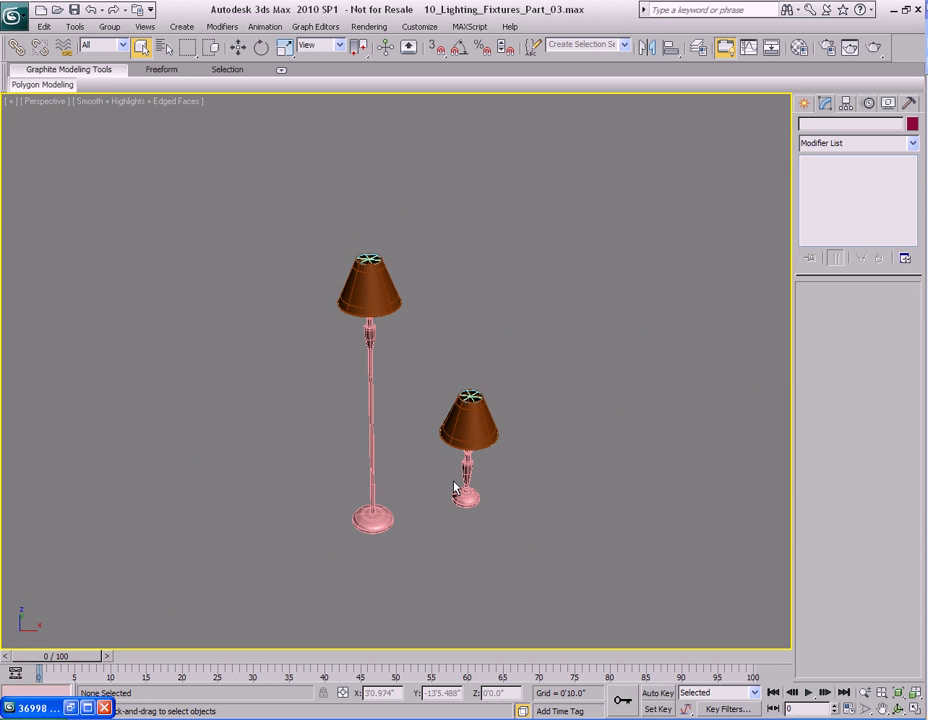
scroll(462, 377, "up", 4)
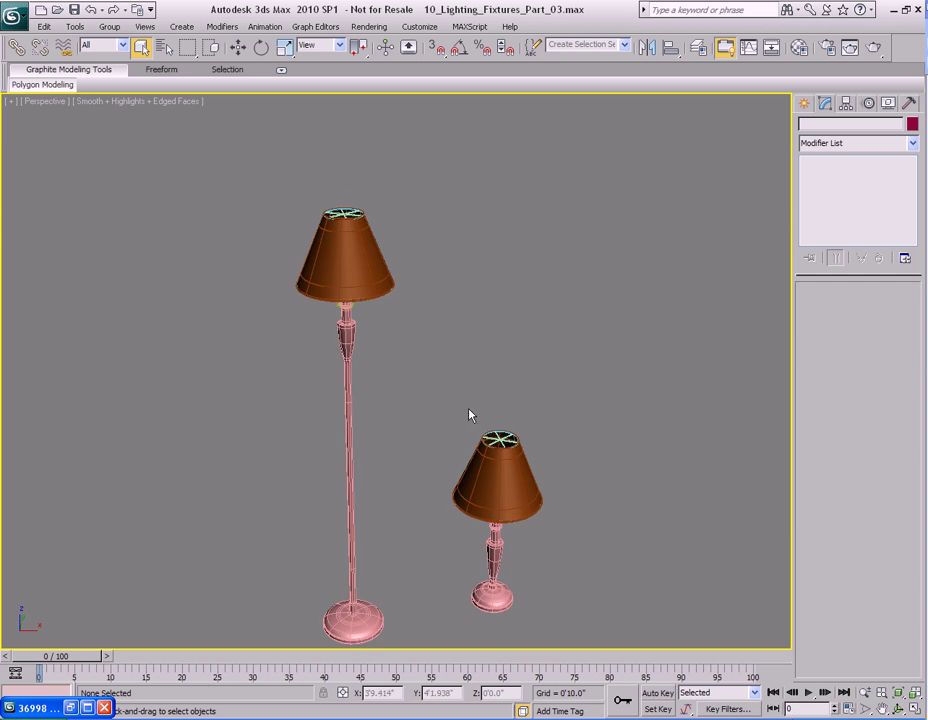
middle_click_drag(463, 370, 460, 364)
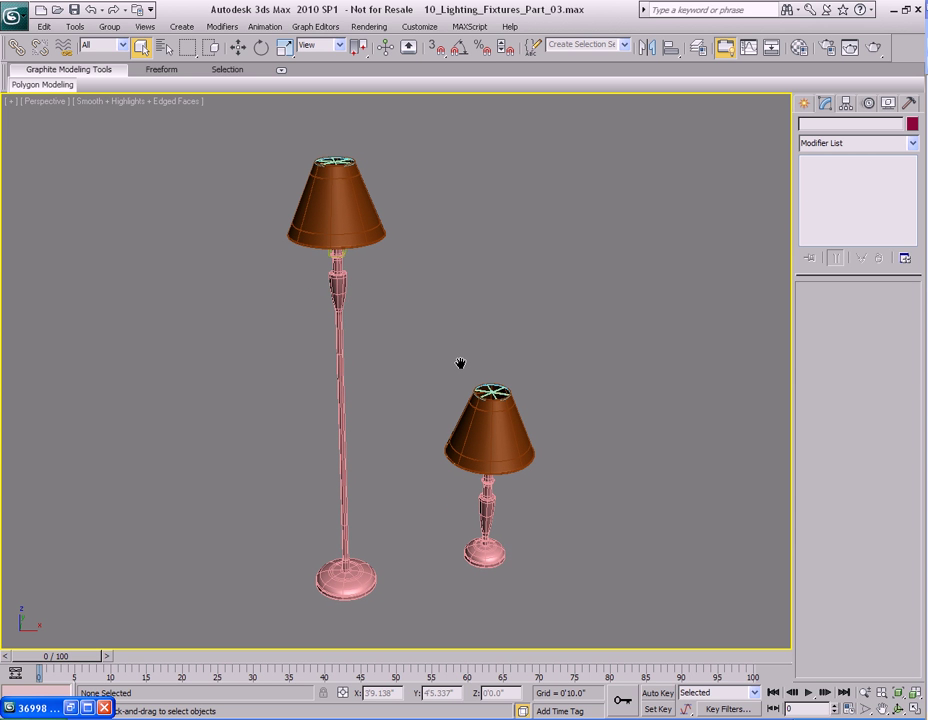